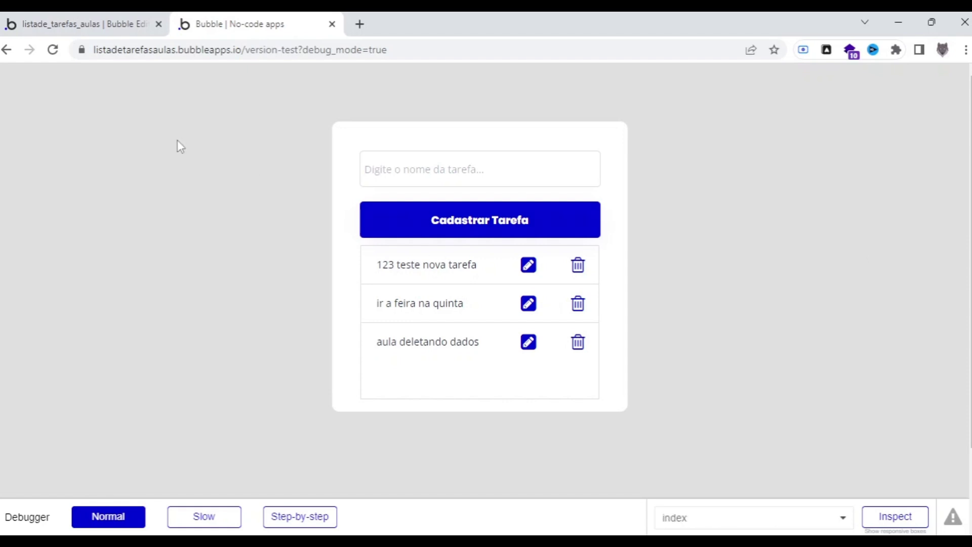
- Reload the task list preview page to get the latest version of the app
click(70, 20)
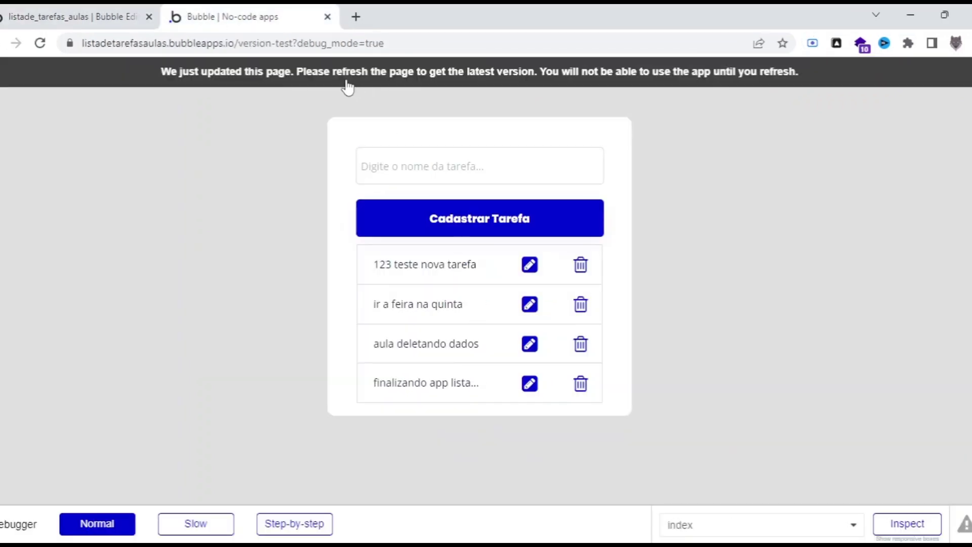
click(347, 84)
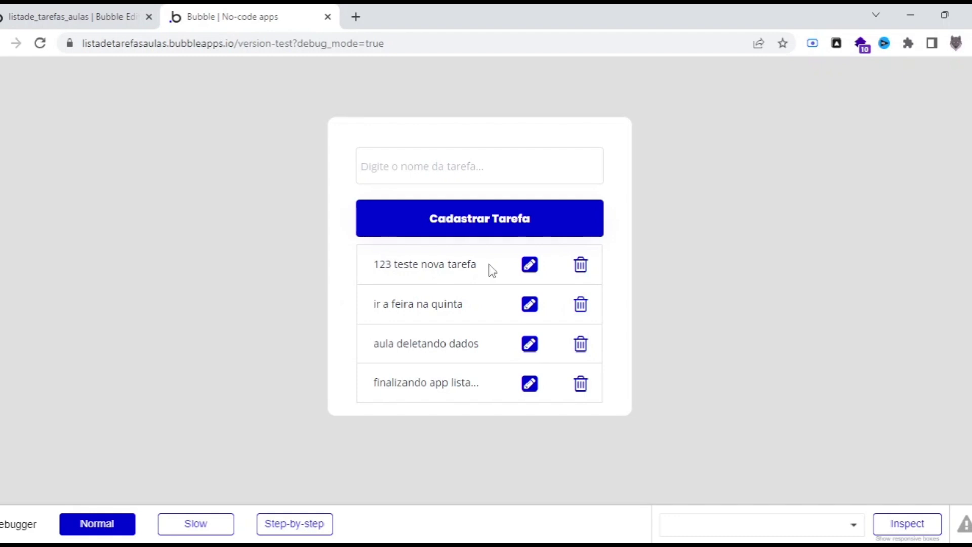
- Add a Checkbox element to the repeating group's first cell, between the task name and the edit icon
click(66, 10)
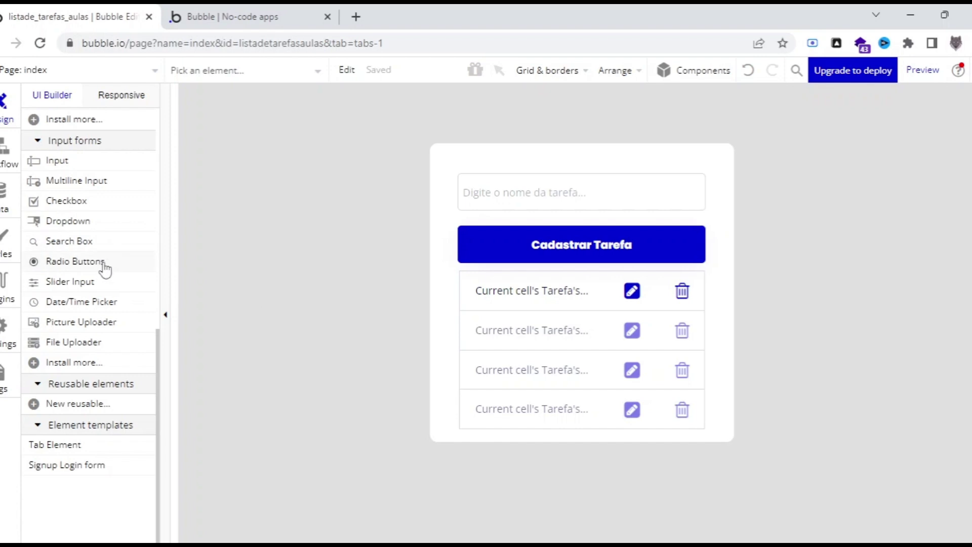
scroll(101, 271, up, 8)
scroll(87, 136, down, 8)
scroll(93, 147, up, 8)
scroll(104, 208, down, 8)
scroll(78, 226, up, 8)
scroll(78, 229, down, 8)
click(66, 205)
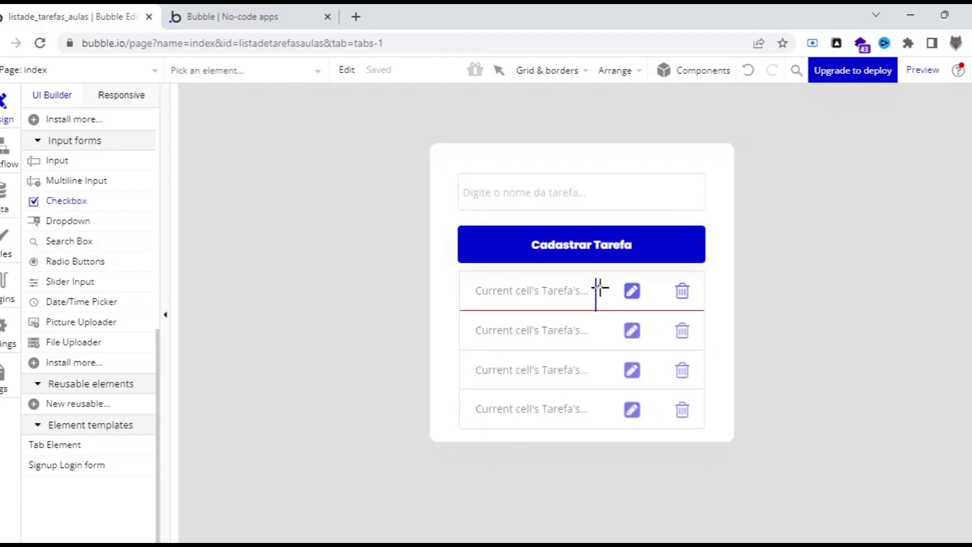
drag(598, 285, 614, 302)
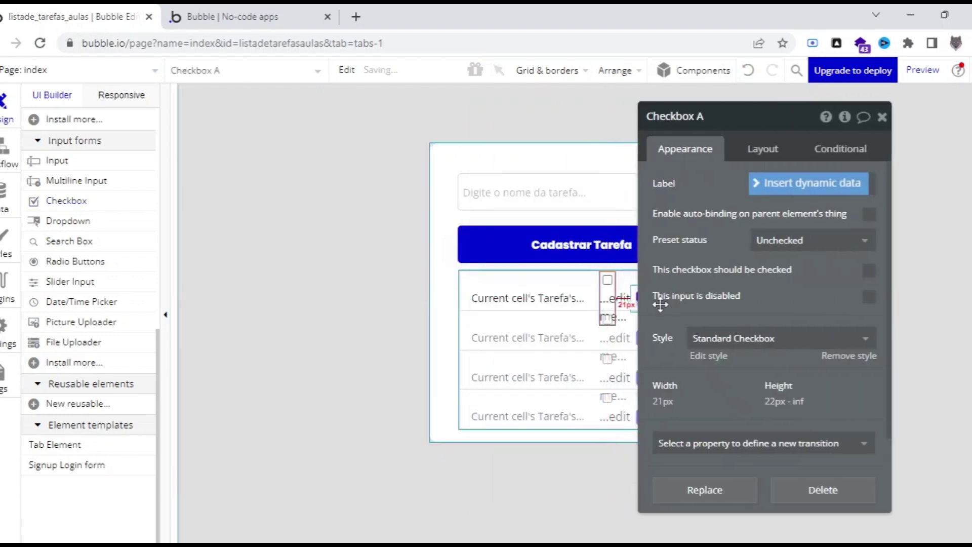
drag(682, 169, 714, 177)
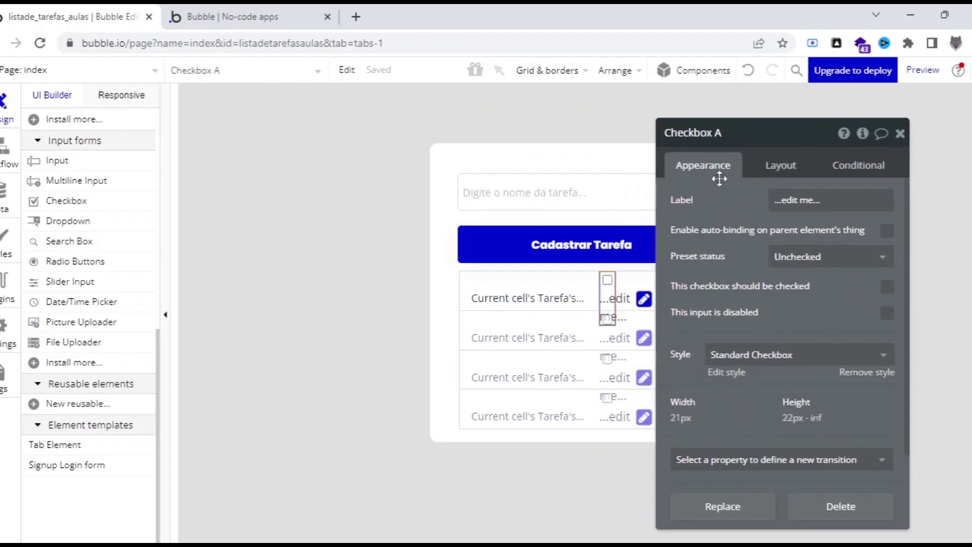
click(901, 133)
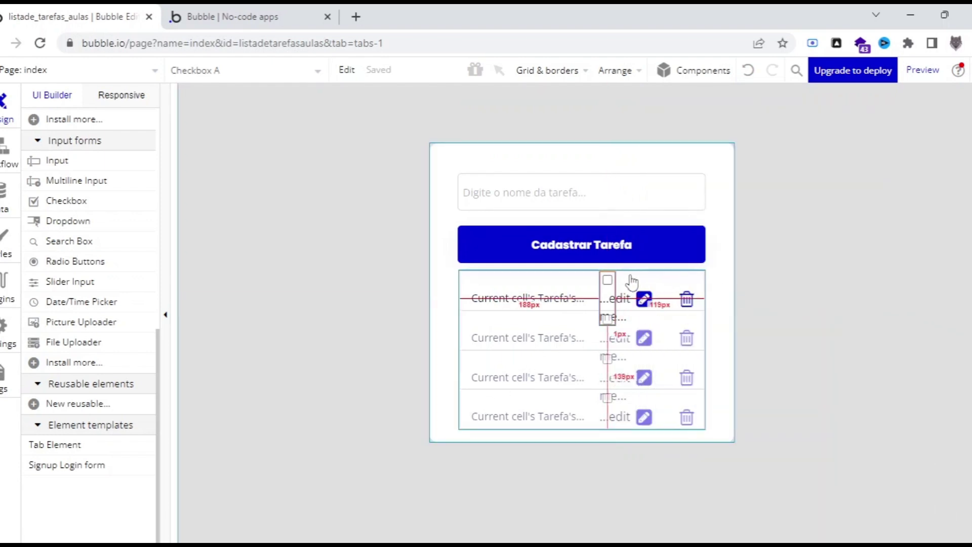
- Remove the placeholder label text from the new checkbox in the repeating group
click(608, 286)
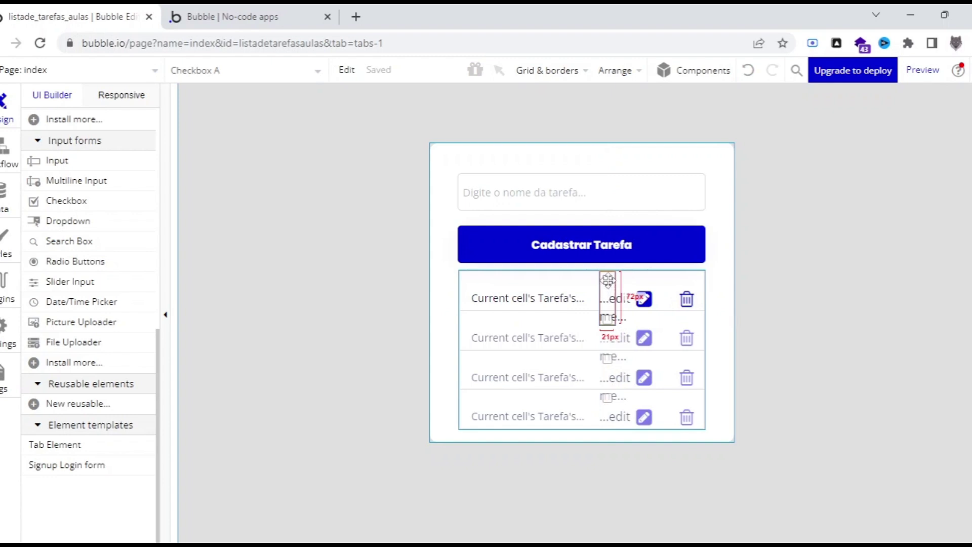
double_click(608, 280)
drag(701, 247, 771, 235)
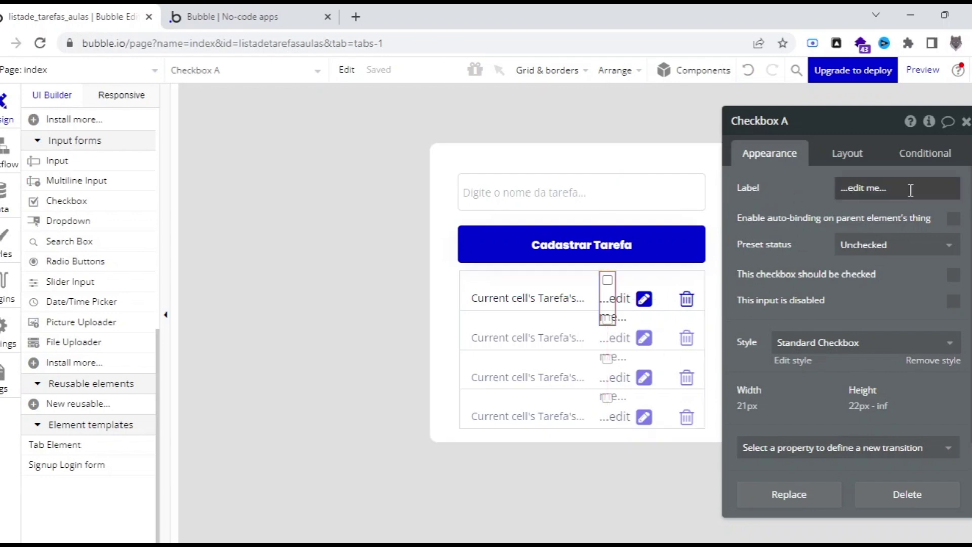
click(882, 186)
drag(882, 186, 770, 176)
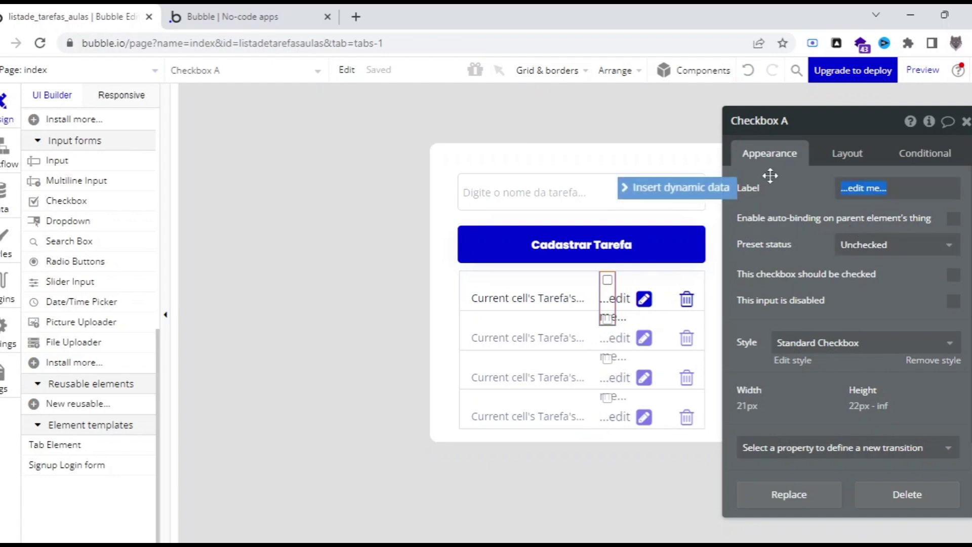
key(BackSpace)
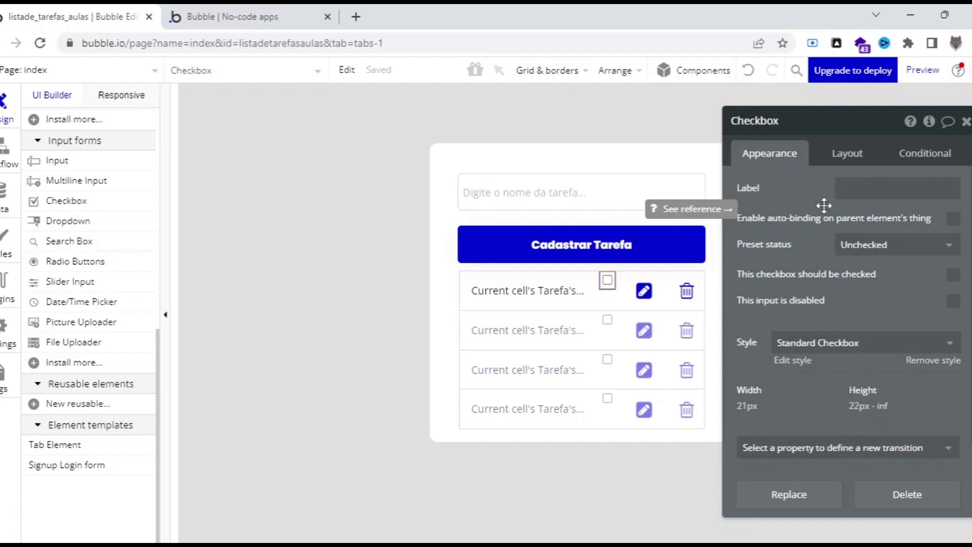
- Center the checkbox vertically within its row and close its properties
click(844, 155)
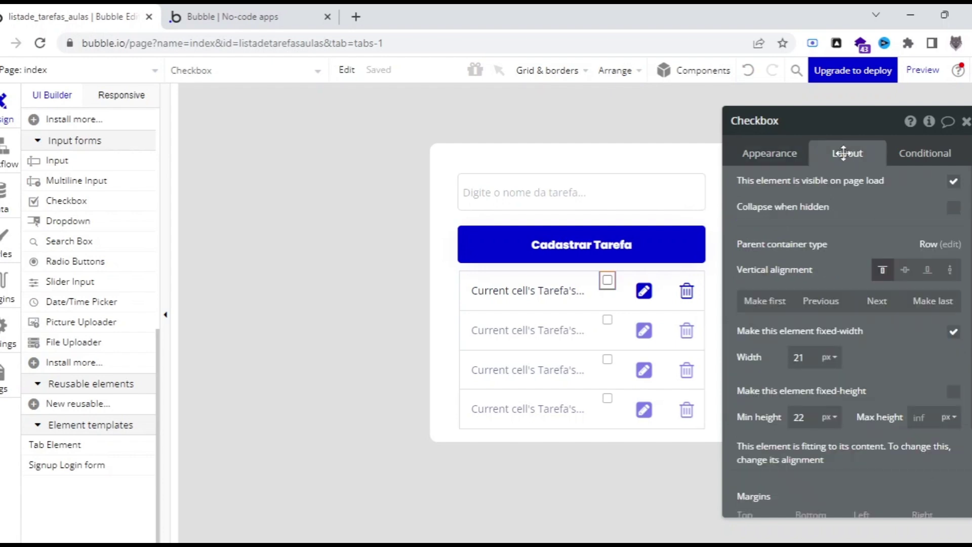
click(614, 278)
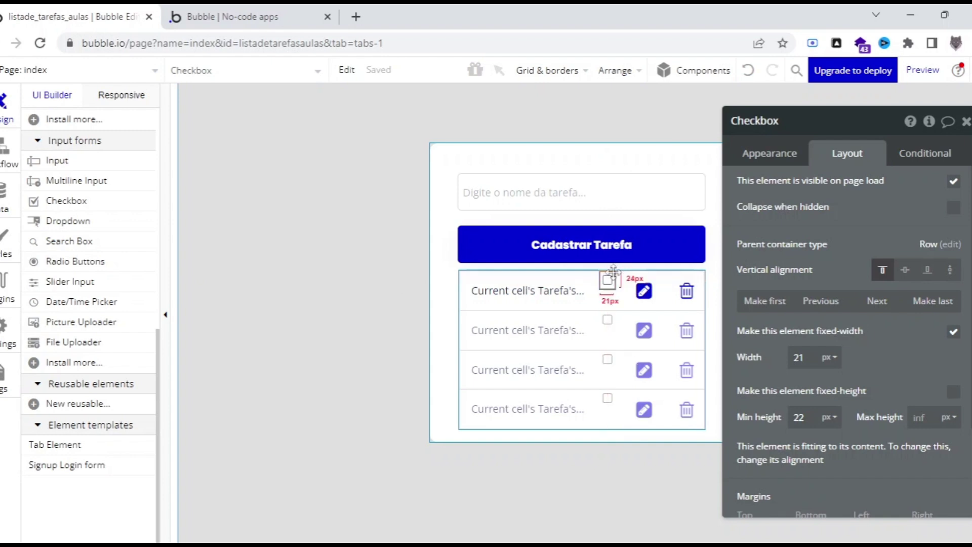
drag(614, 274, 610, 280)
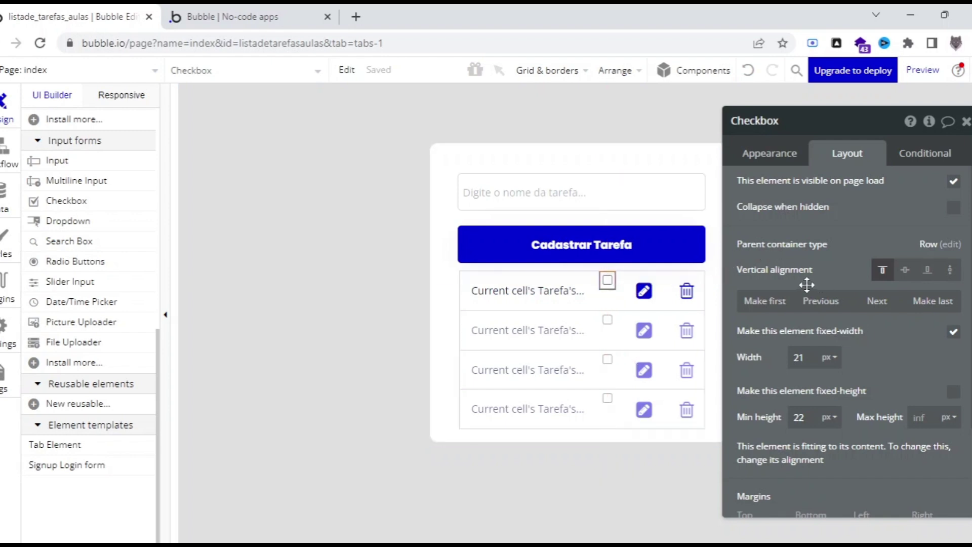
click(906, 270)
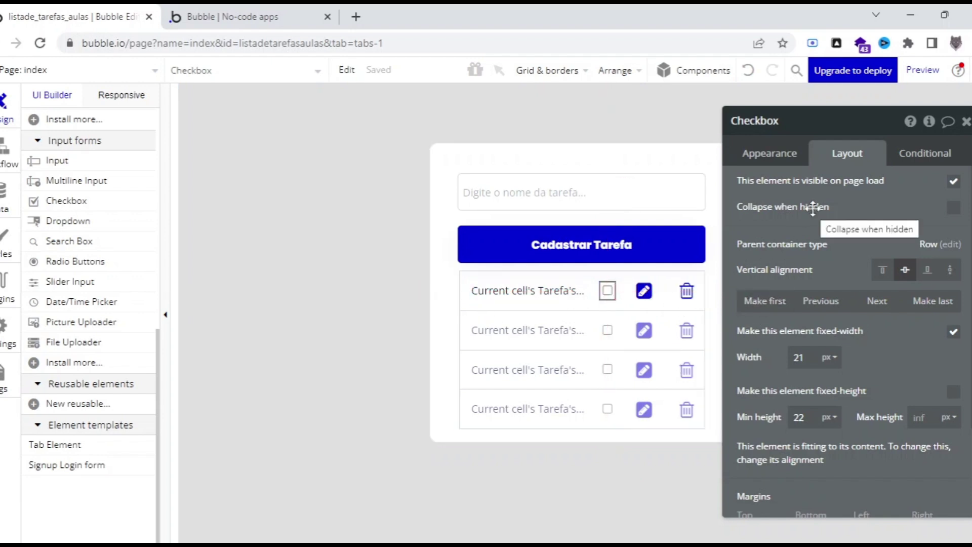
click(779, 158)
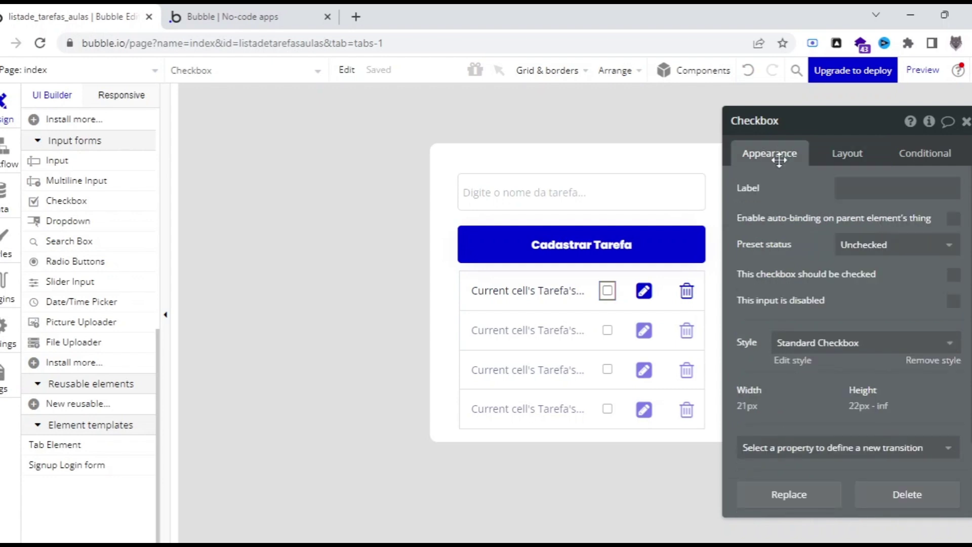
click(965, 122)
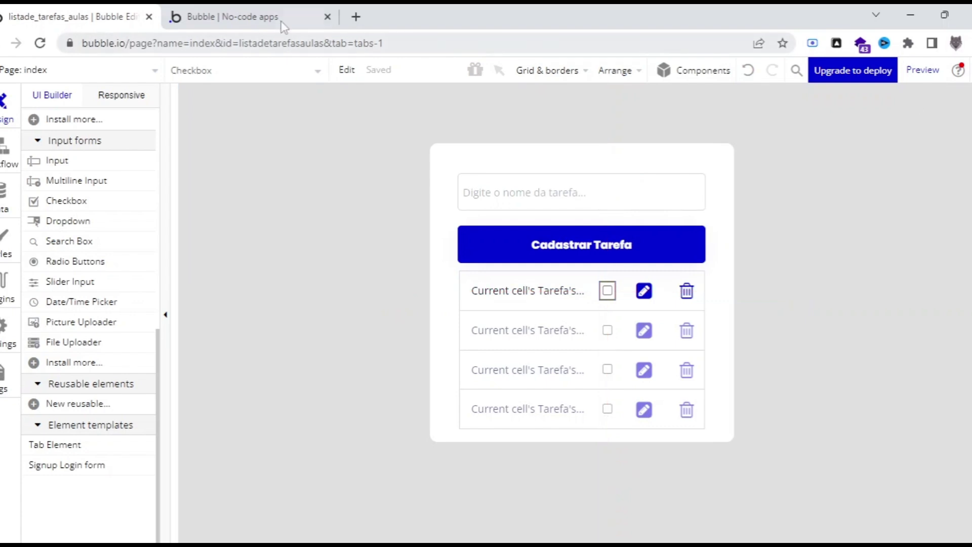
- Open a fresh preview of the page in place of the old one and test the checkbox of "123 teste nova tarefa"
click(926, 73)
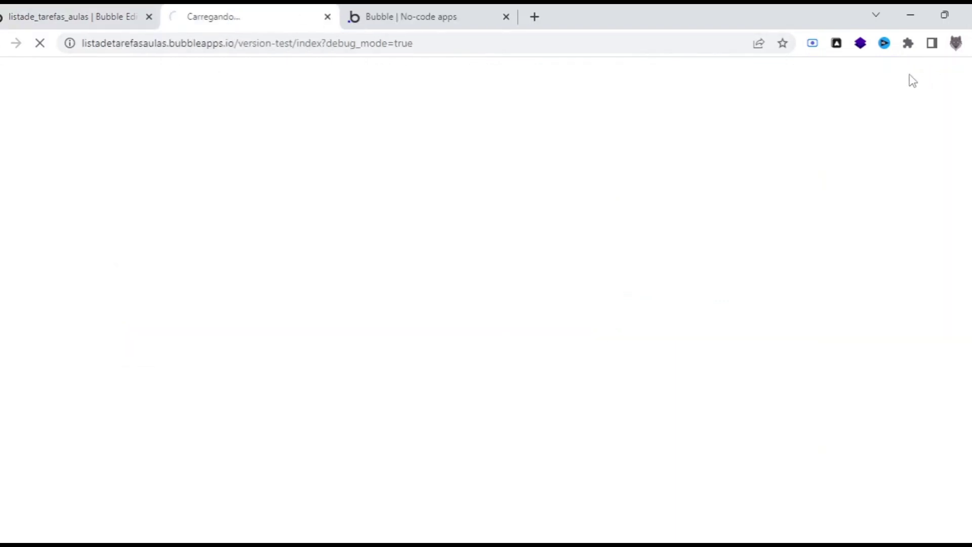
click(506, 17)
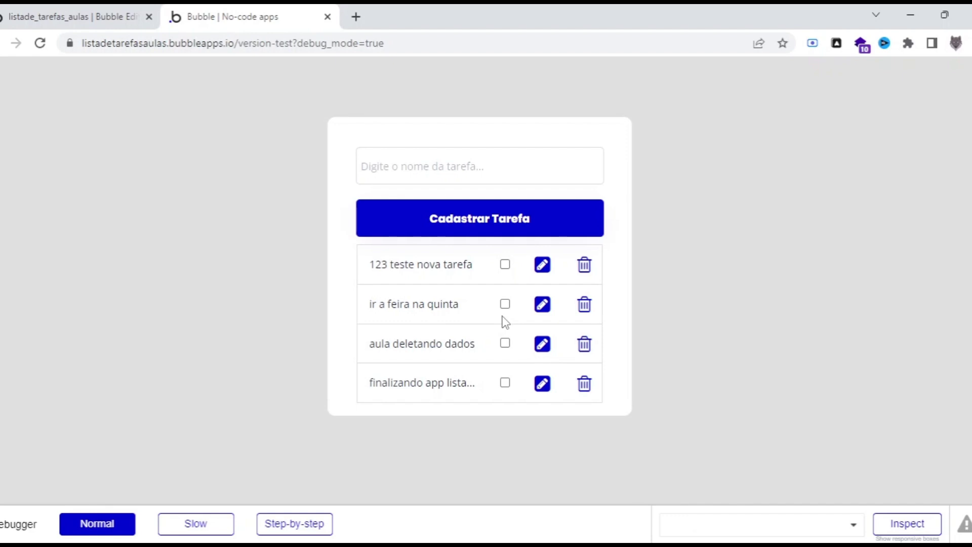
click(505, 268)
- Examine the fields of the Tarefa data type and the status of its stored entries, then return to the preview
click(107, 17)
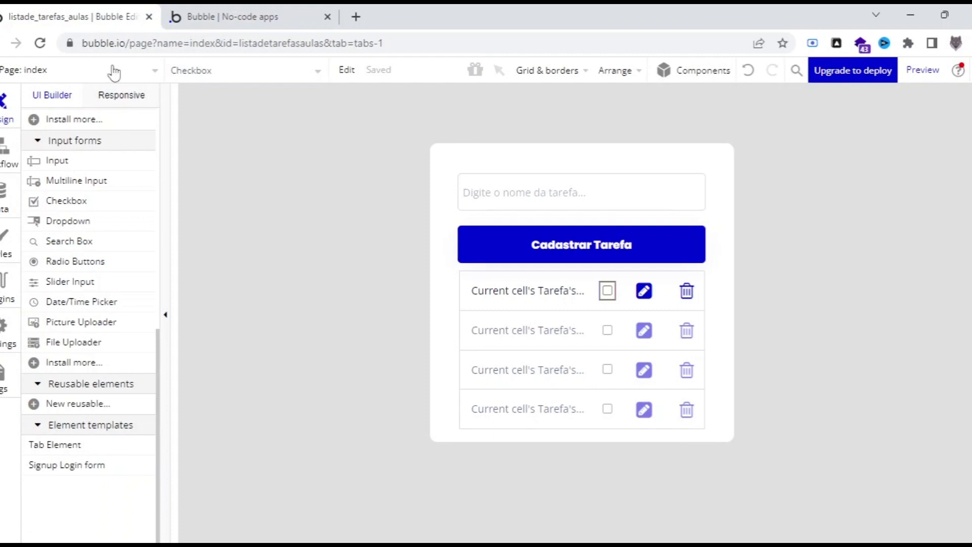
click(3, 198)
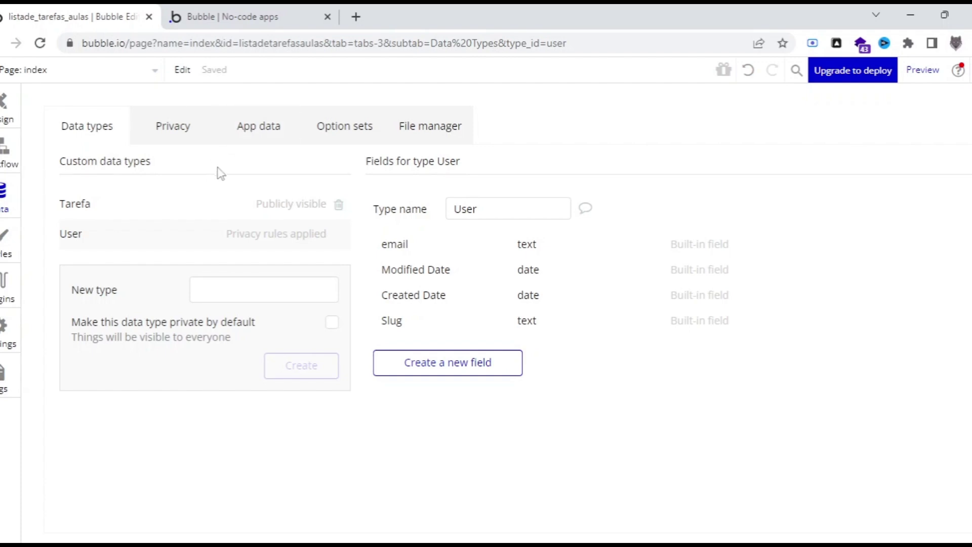
click(81, 210)
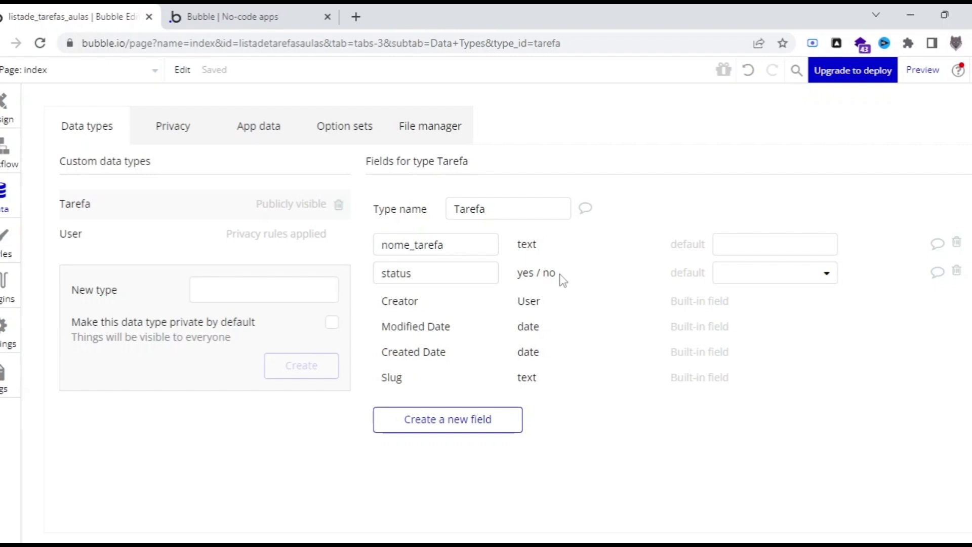
click(269, 128)
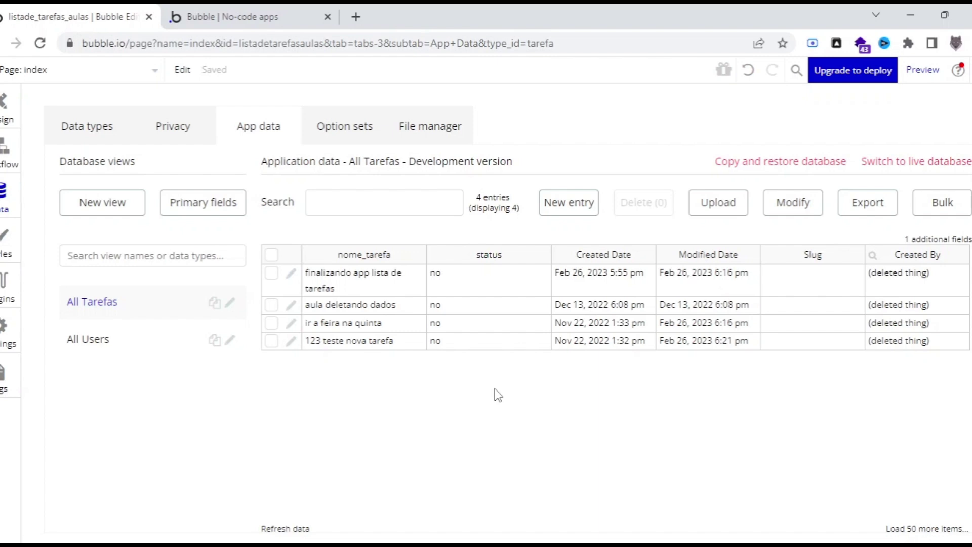
click(233, 17)
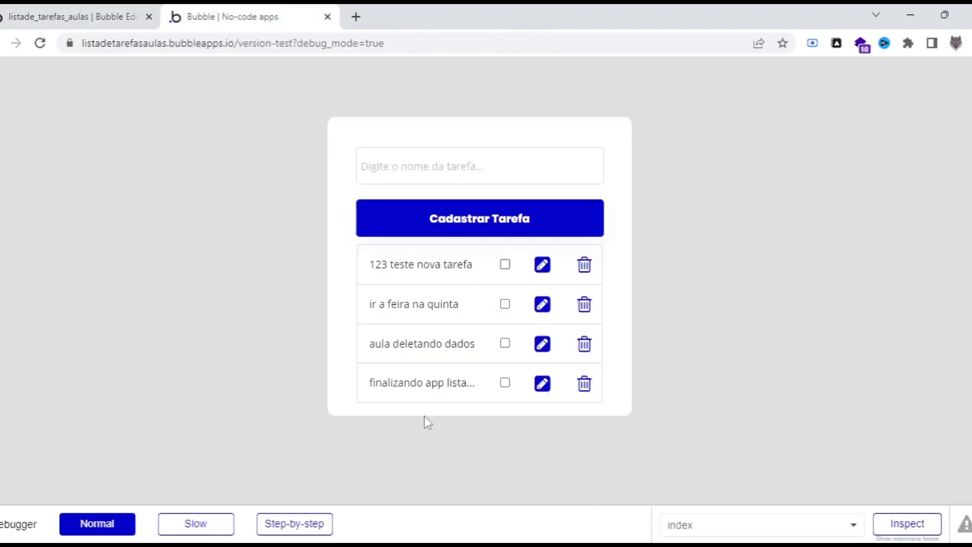
- Enable auto-binding on the parent element's thing for the checkbox in the repeating group
click(71, 11)
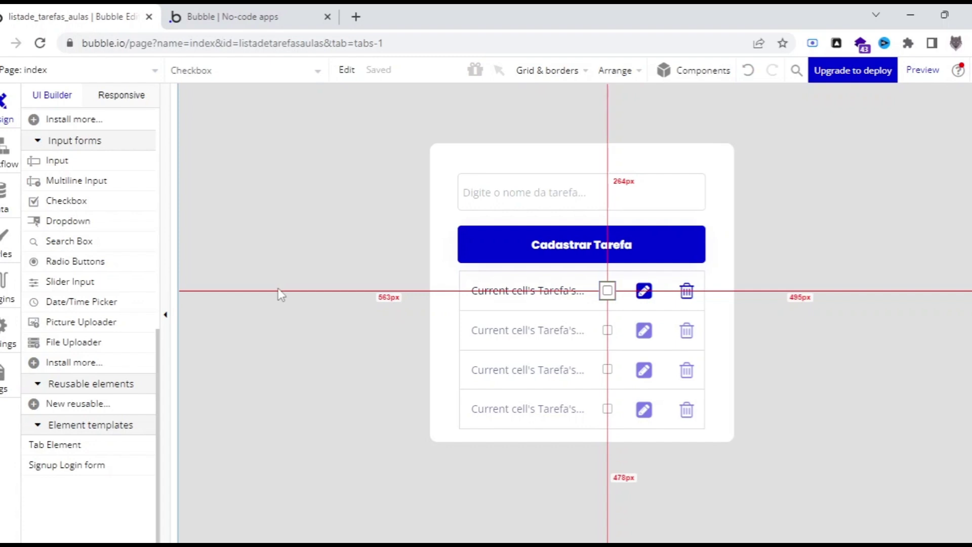
click(607, 291)
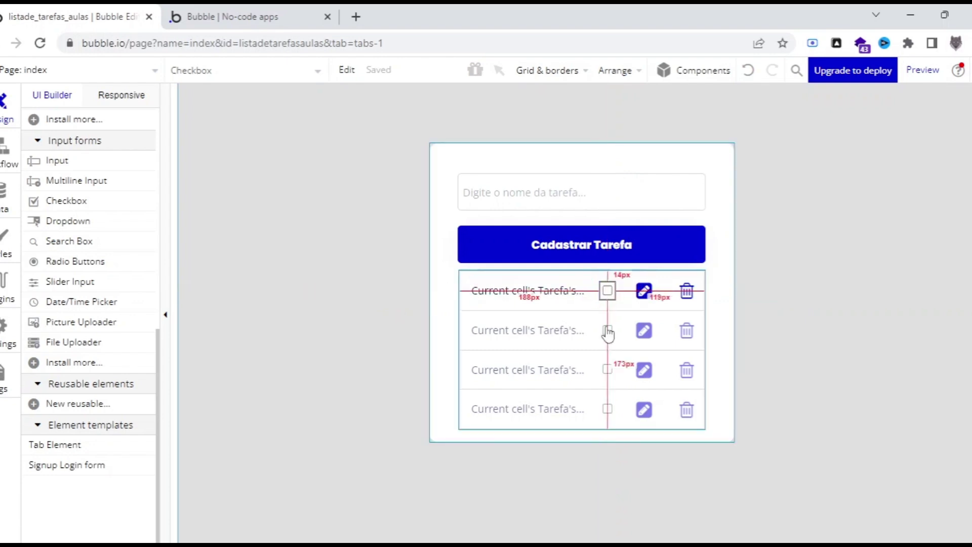
double_click(608, 291)
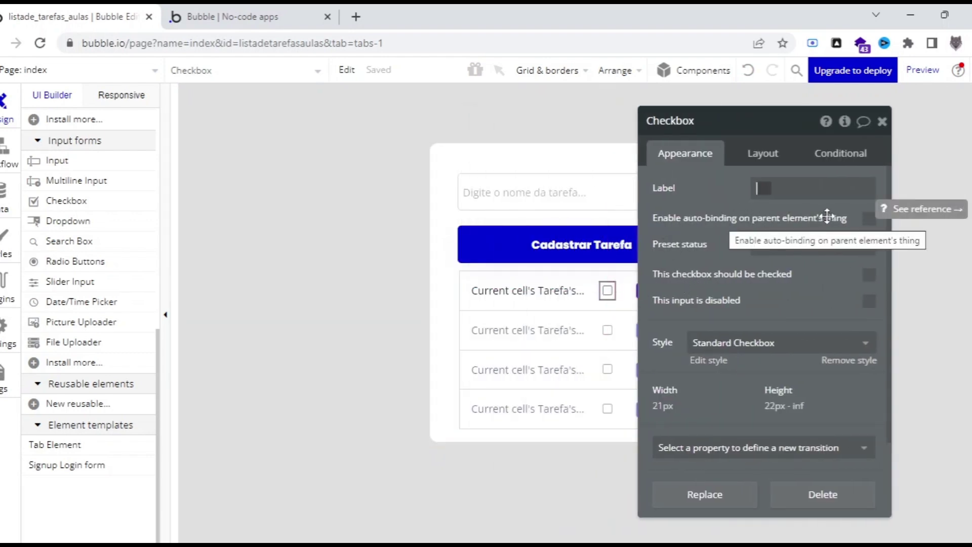
click(870, 220)
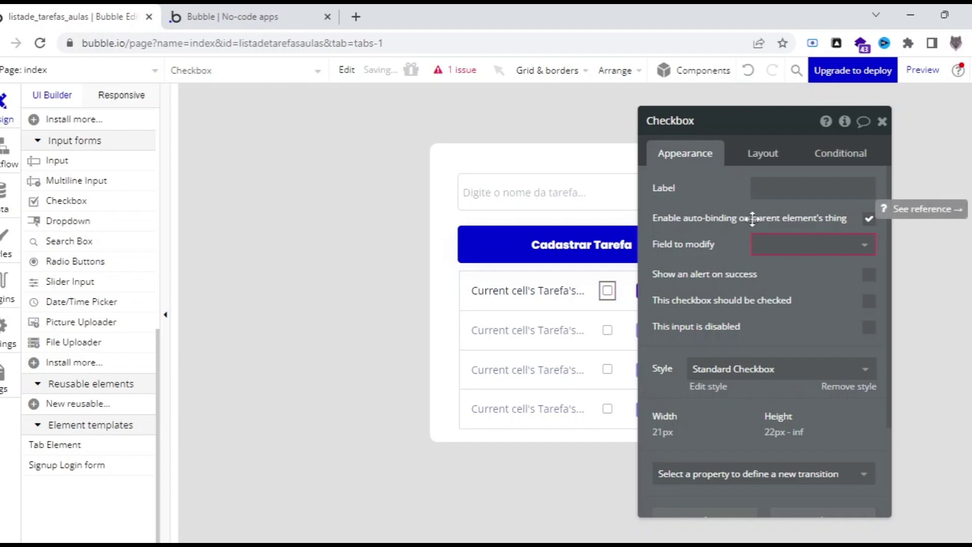
drag(777, 221, 851, 231)
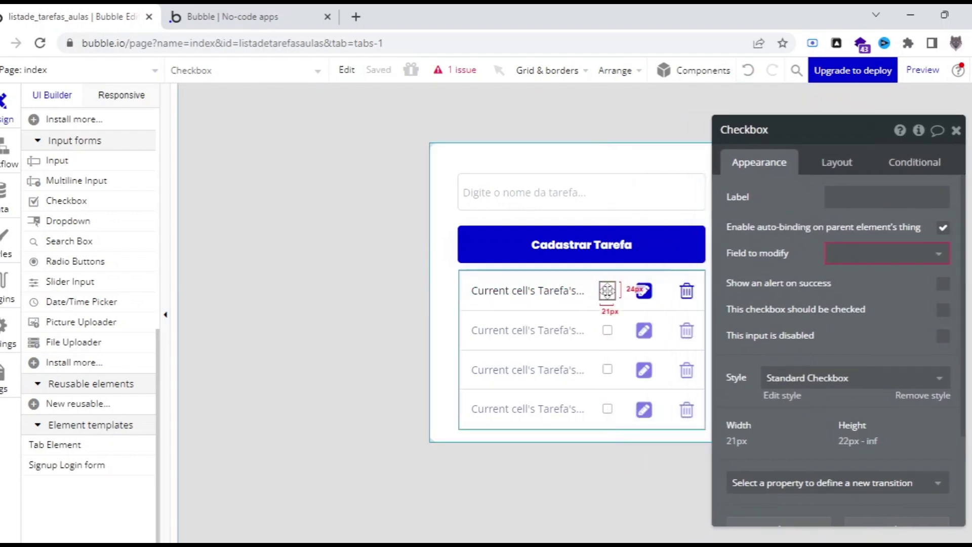
drag(610, 290, 618, 293)
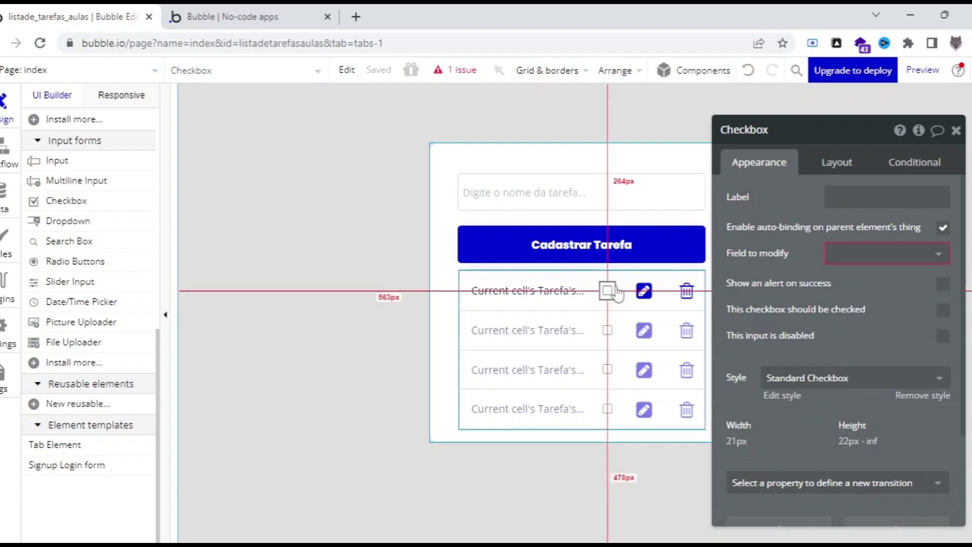
drag(618, 294, 619, 294)
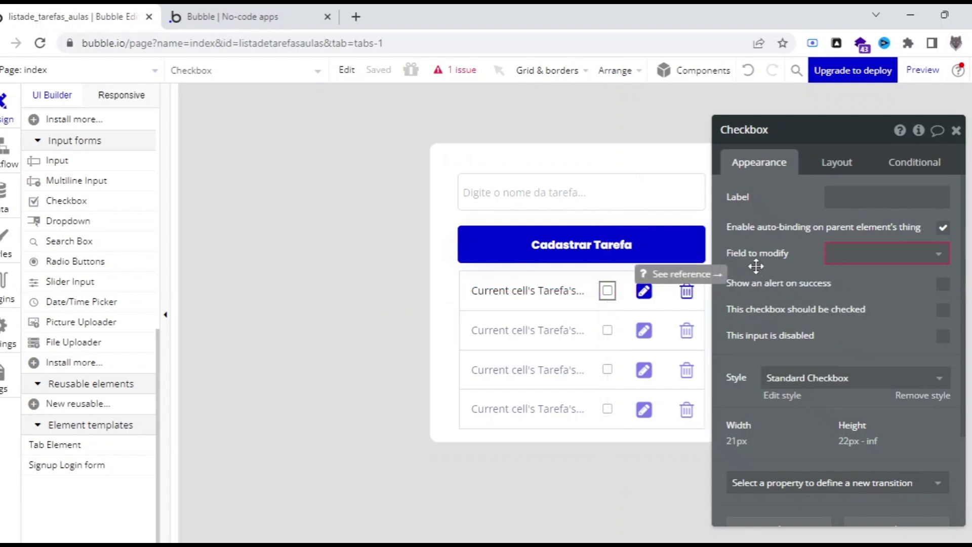
- Set the auto-bound checkbox's field to modify to status
click(871, 259)
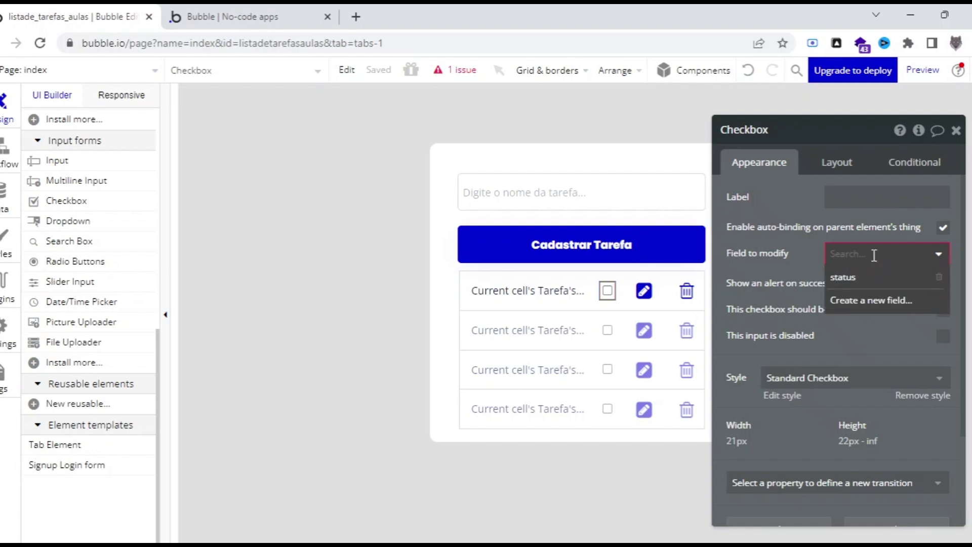
click(837, 282)
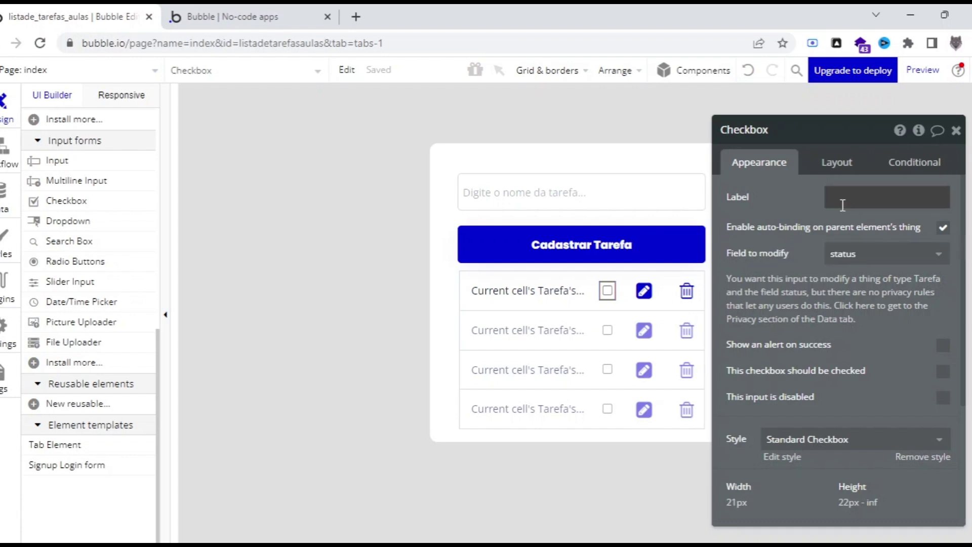
click(850, 257)
click(867, 288)
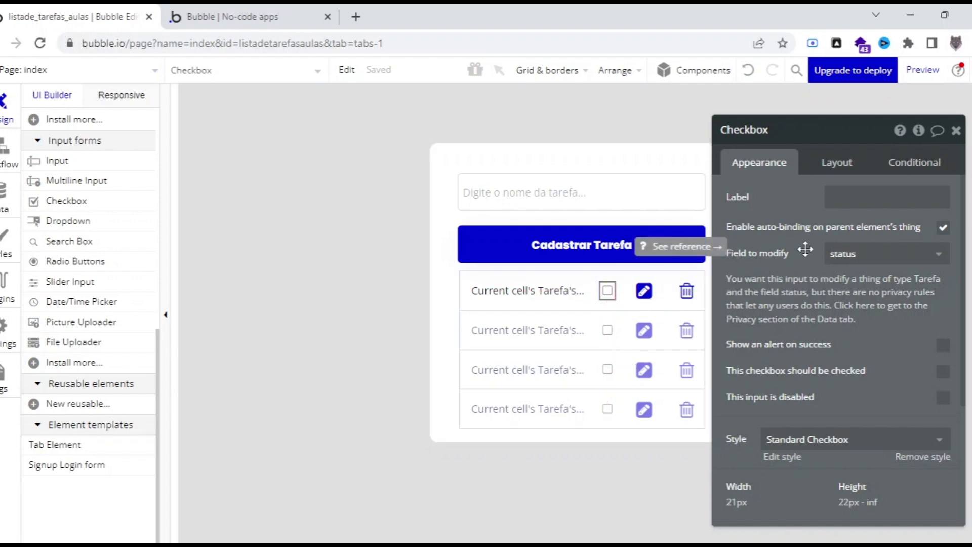
- Examine the stored Tarefa entries and the Tarefa type's field definitions, then return to the page design
click(13, 200)
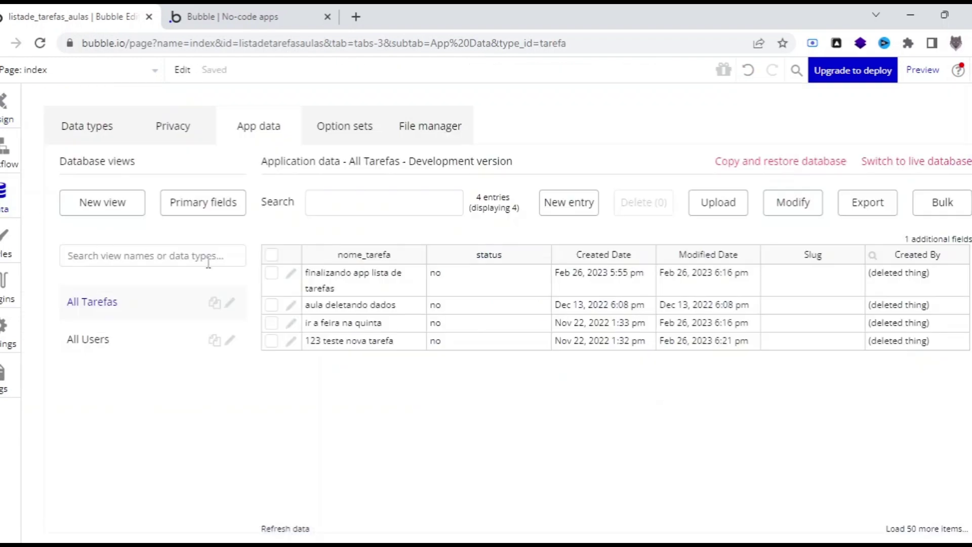
click(91, 128)
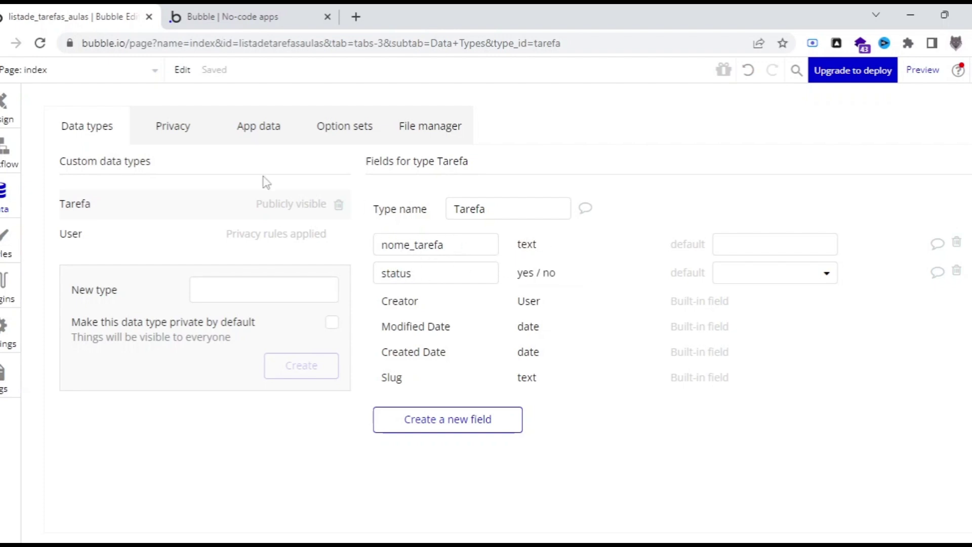
click(3, 104)
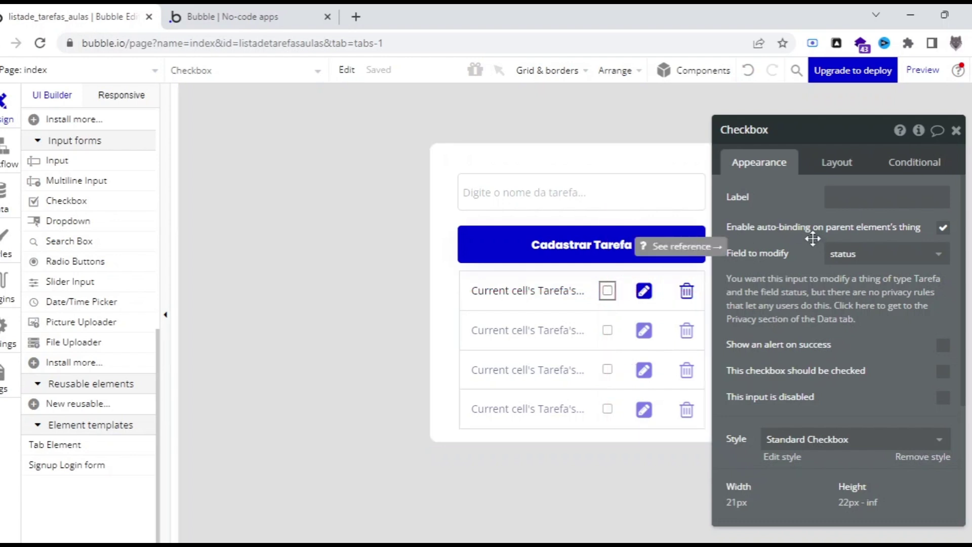
- Close the checkbox's properties, preview the updated page, and examine the status of all stored Tarefa entries in the editor
click(956, 130)
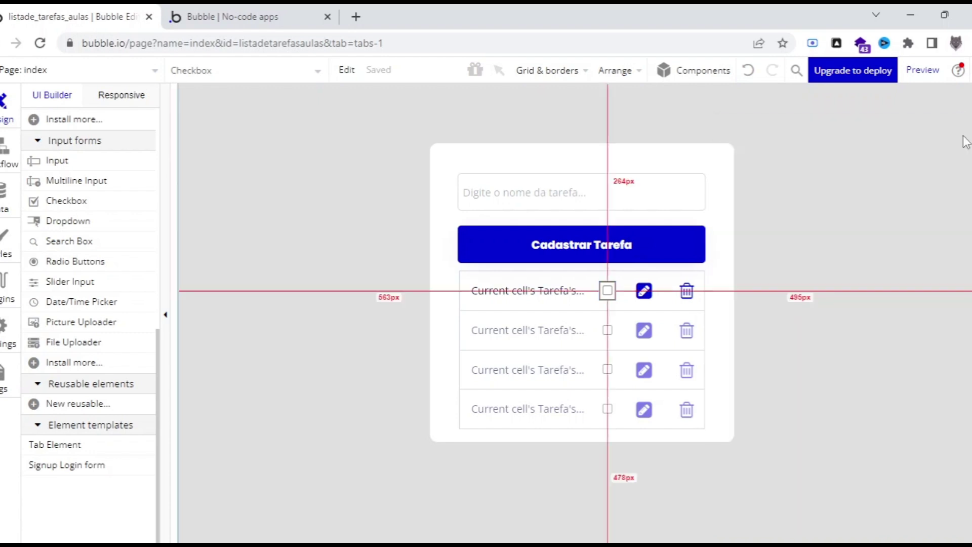
click(919, 70)
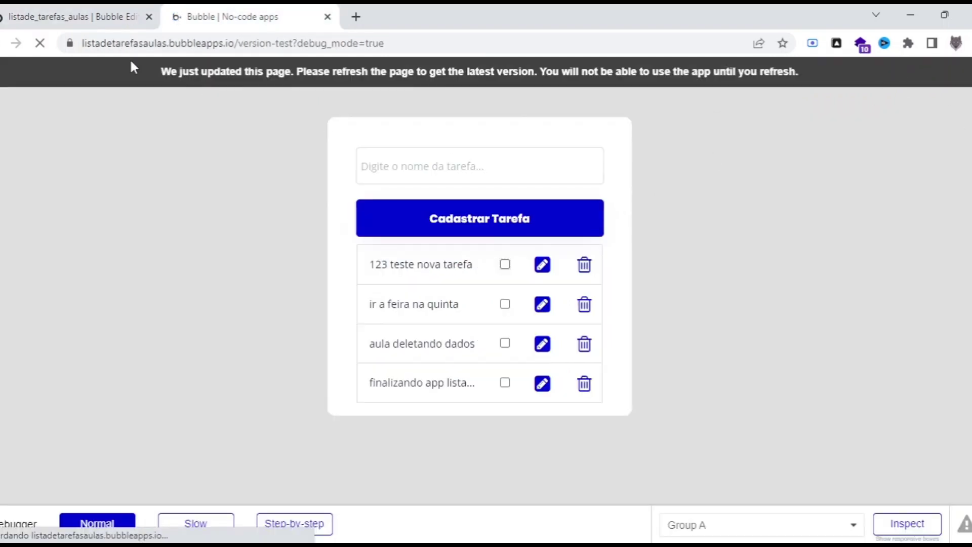
click(76, 17)
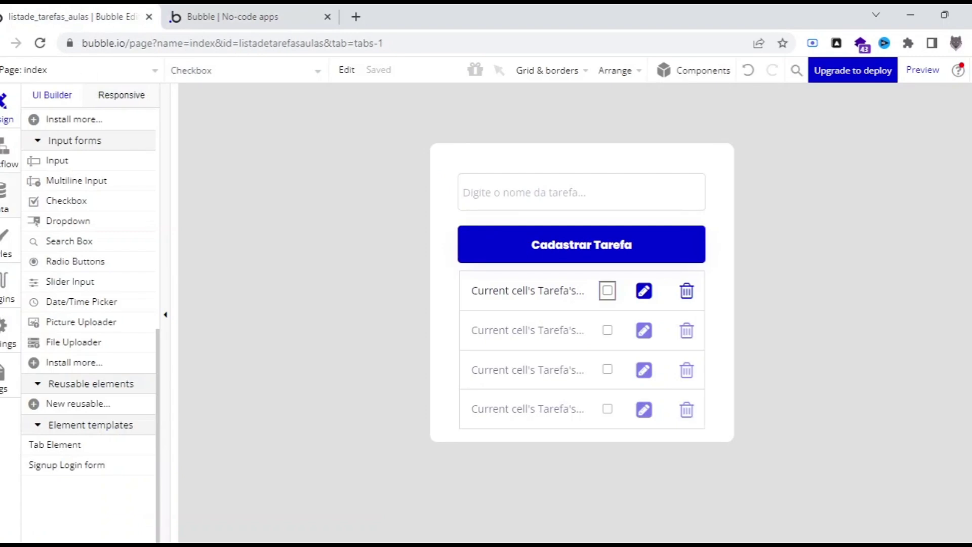
click(9, 198)
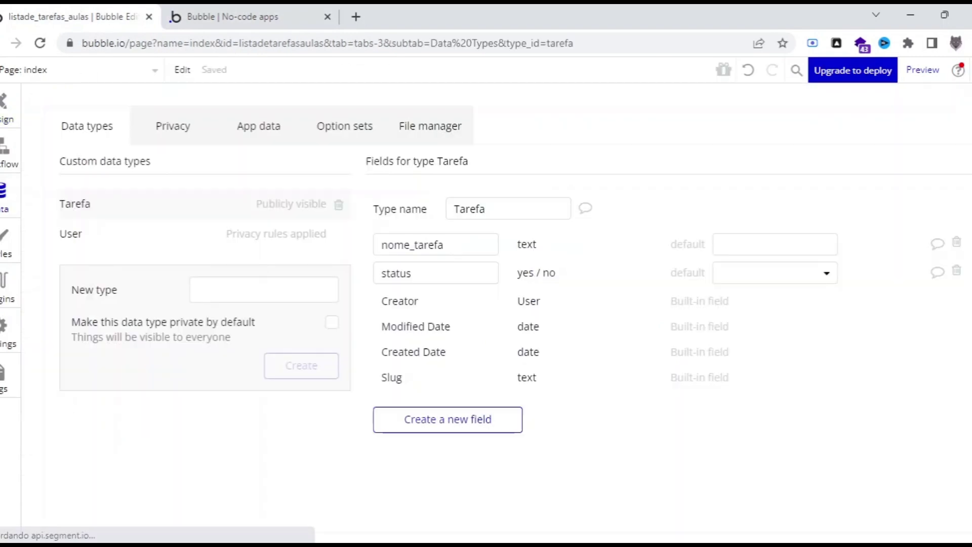
click(260, 132)
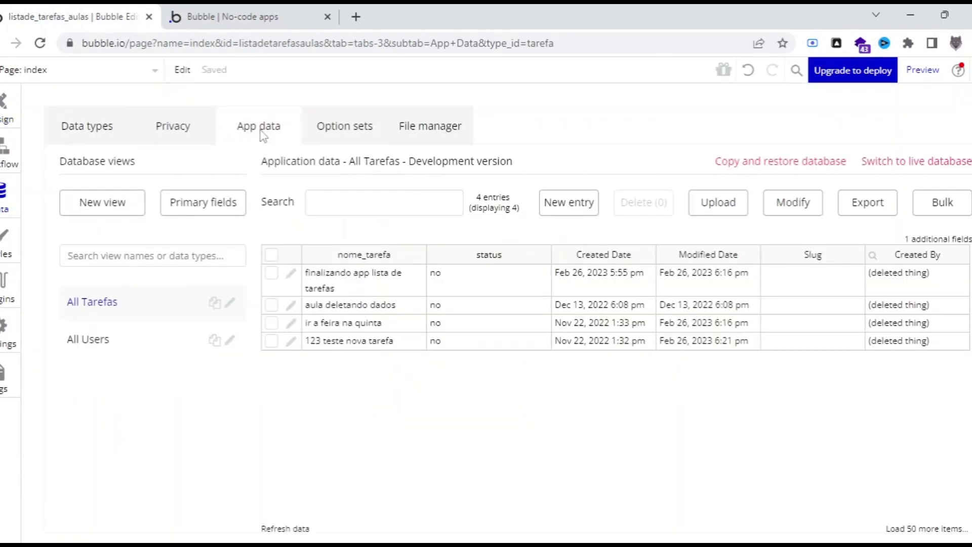
click(91, 313)
- Test the auto-bound checkbox of the "finalizando app lista..." task in the preview and dismiss the alert
click(264, 15)
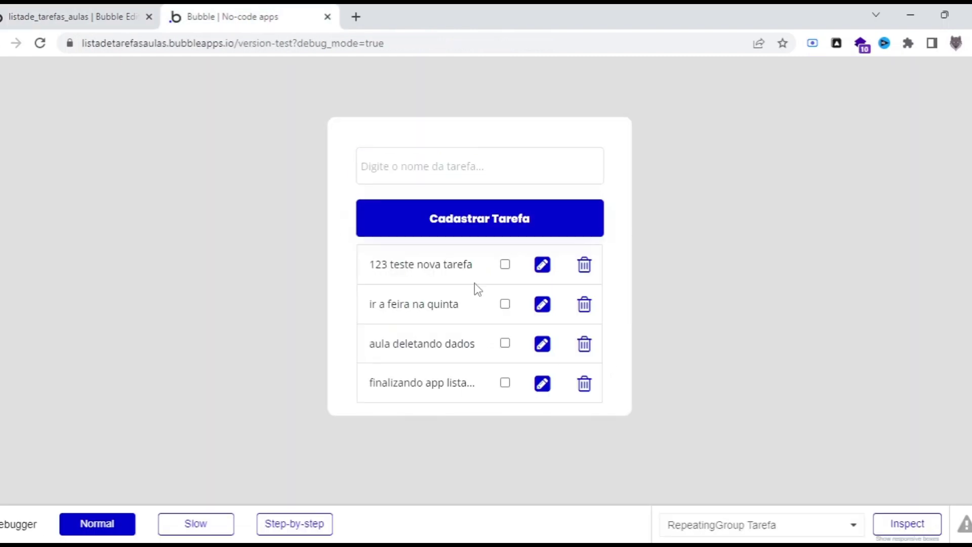
click(505, 383)
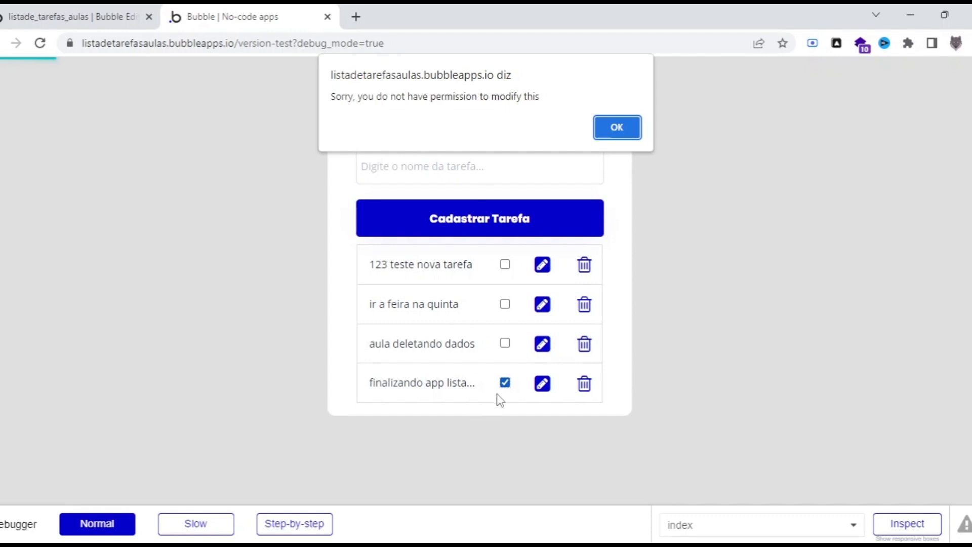
click(616, 129)
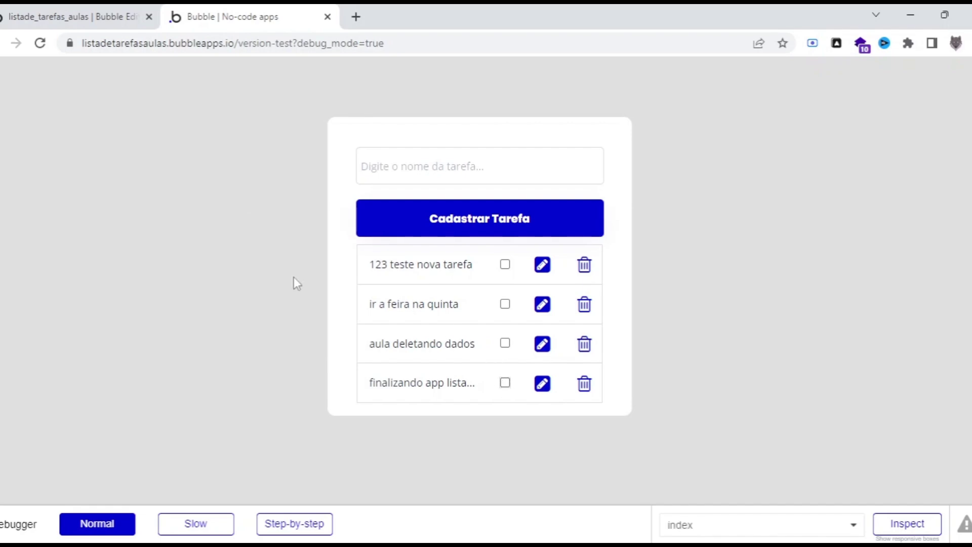
- Define a new privacy rule named "teste" for the Tarefa data type
click(38, 16)
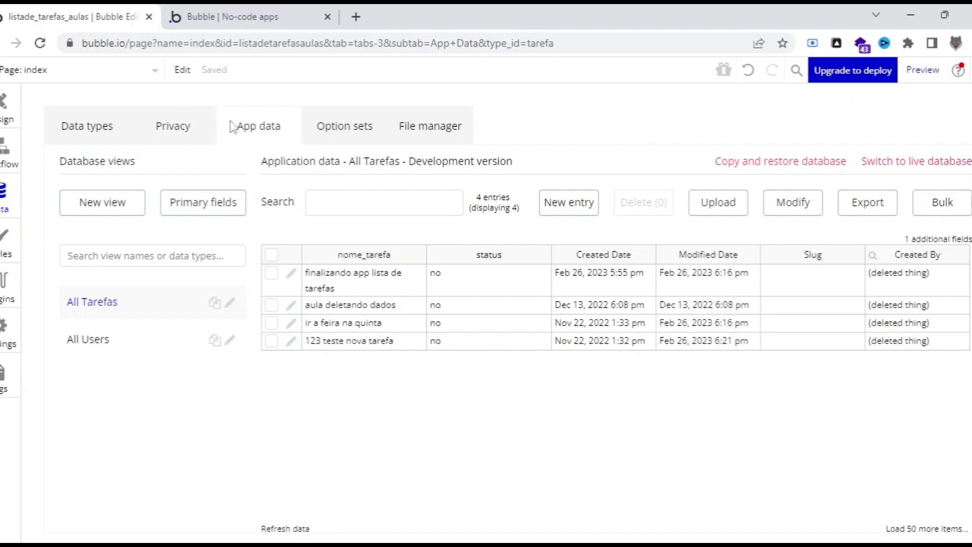
click(180, 130)
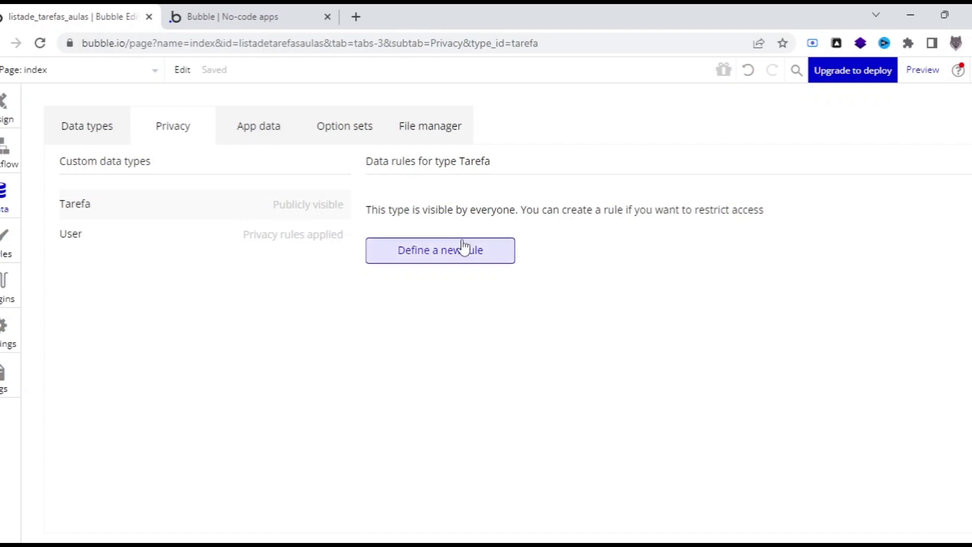
click(428, 262)
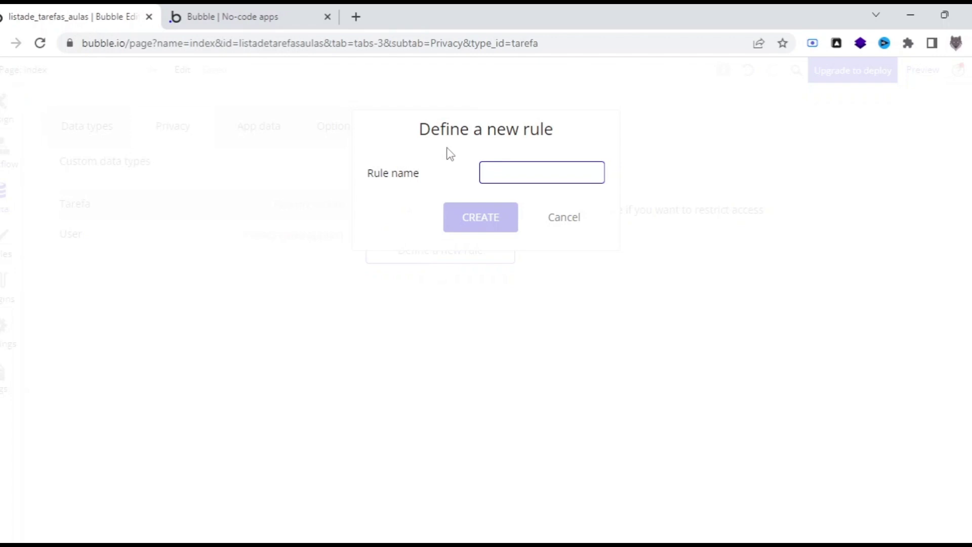
text(teste)
click(501, 217)
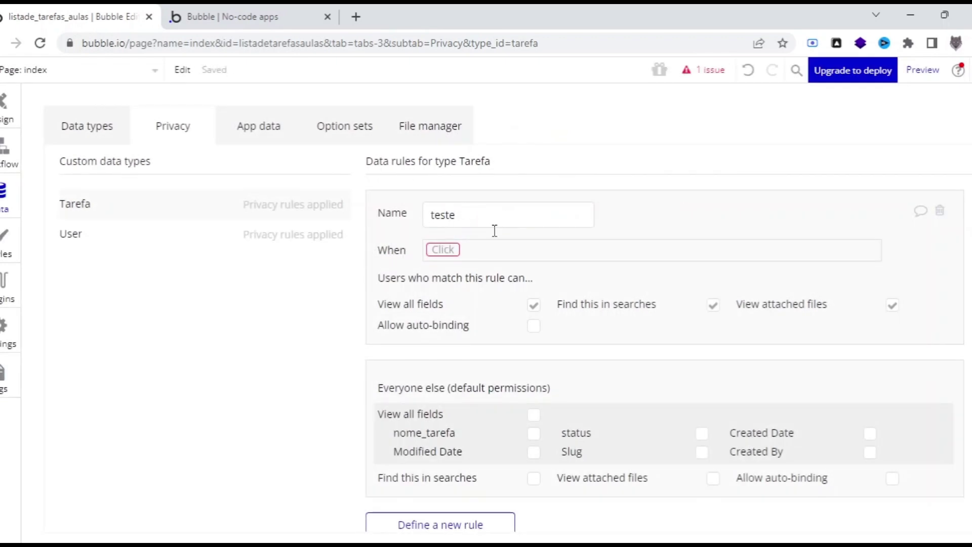
- Set the rule's condition to Current User is logged in and allow auto-binding of nome_tarefa and status, with viewing all fields, for matching users and everyone else
click(444, 249)
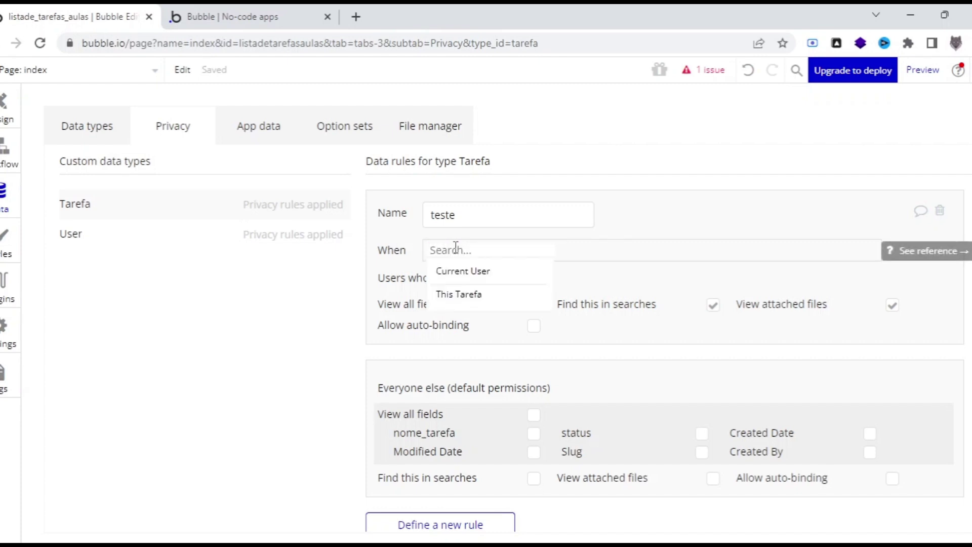
click(516, 275)
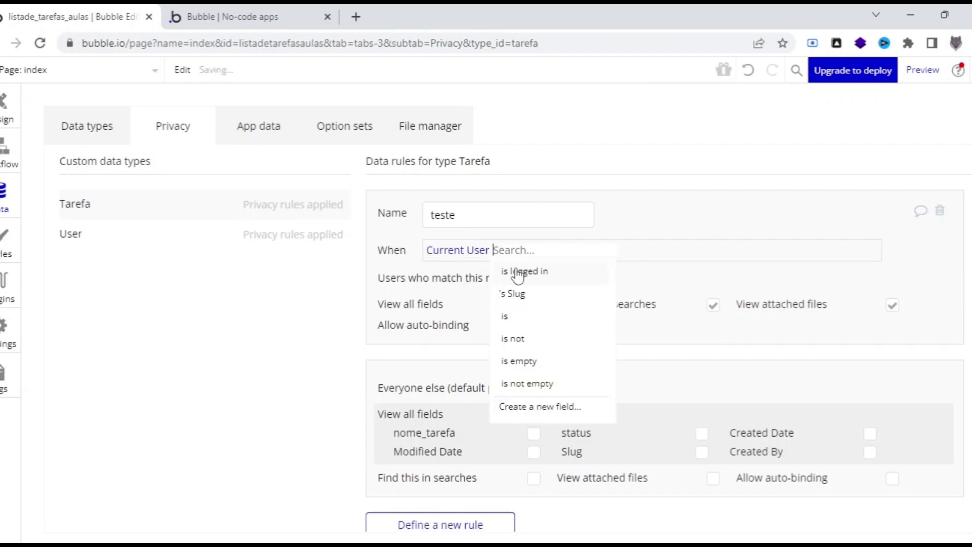
click(571, 275)
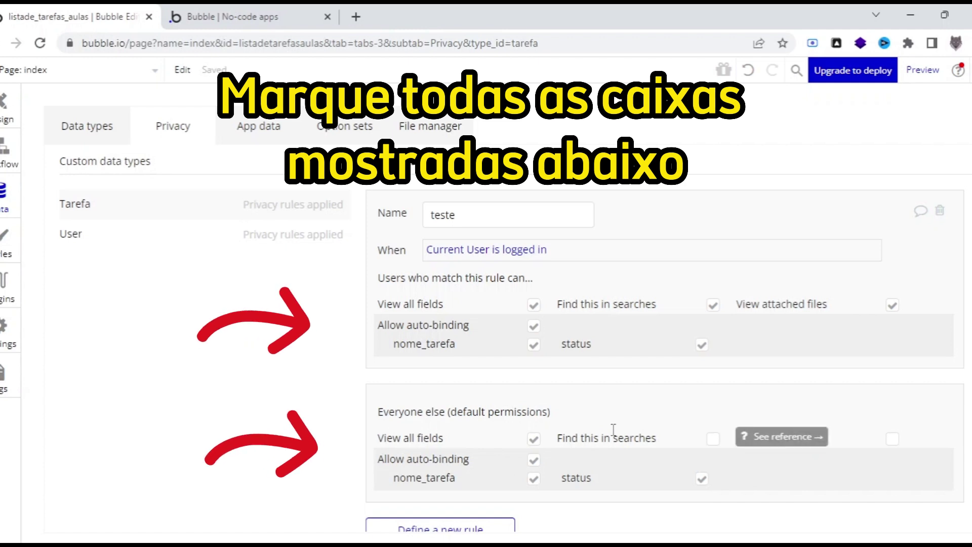
- Tick the "finalizando app lista..." task in the preview and refresh the stored Tarefa data to check its status
click(257, 127)
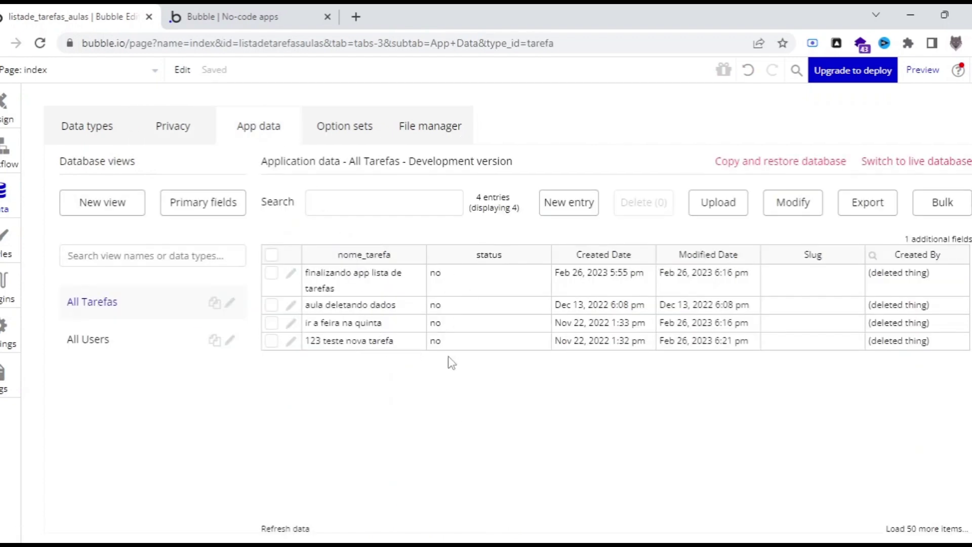
click(233, 16)
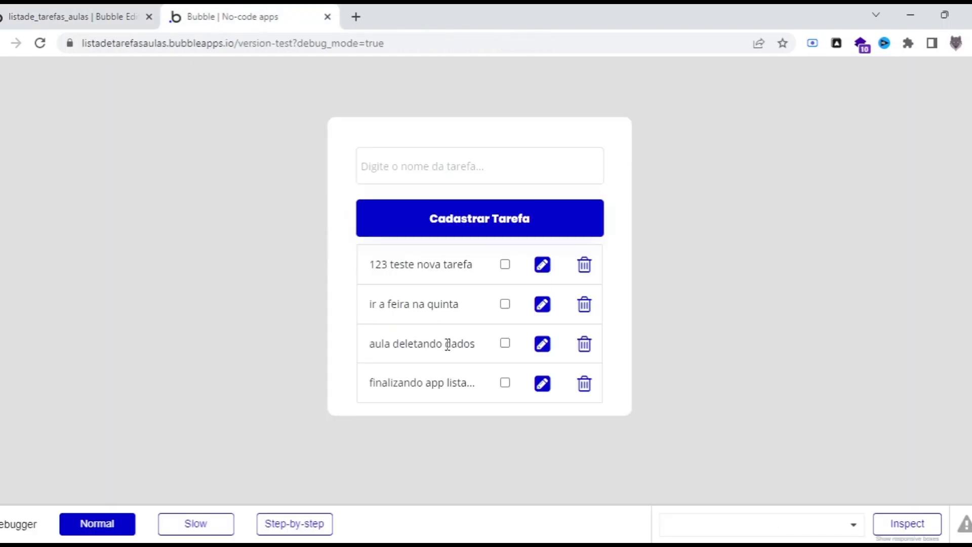
click(505, 383)
click(82, 17)
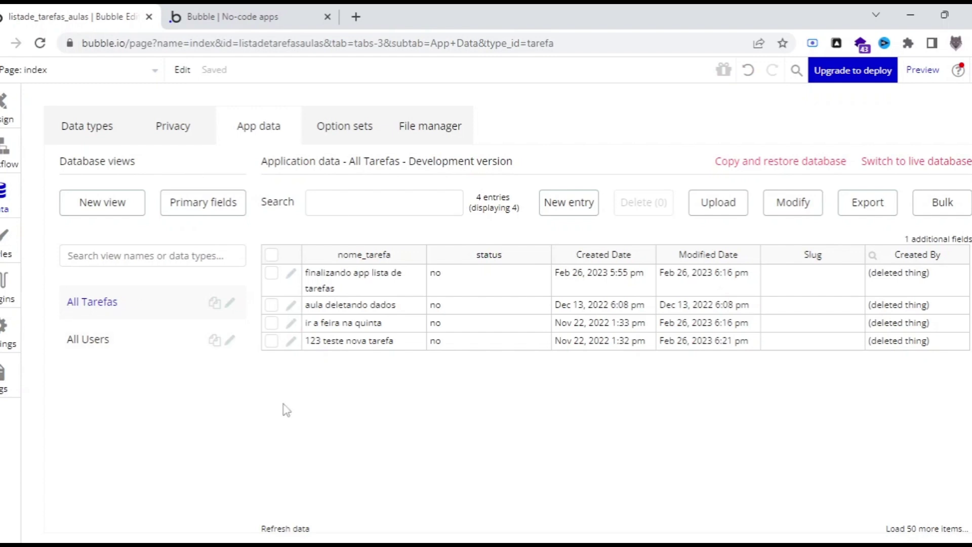
click(281, 529)
- Untick the "finalizando app lista..." task in the preview, refresh the stored Tarefa data, and return to the preview
click(212, 16)
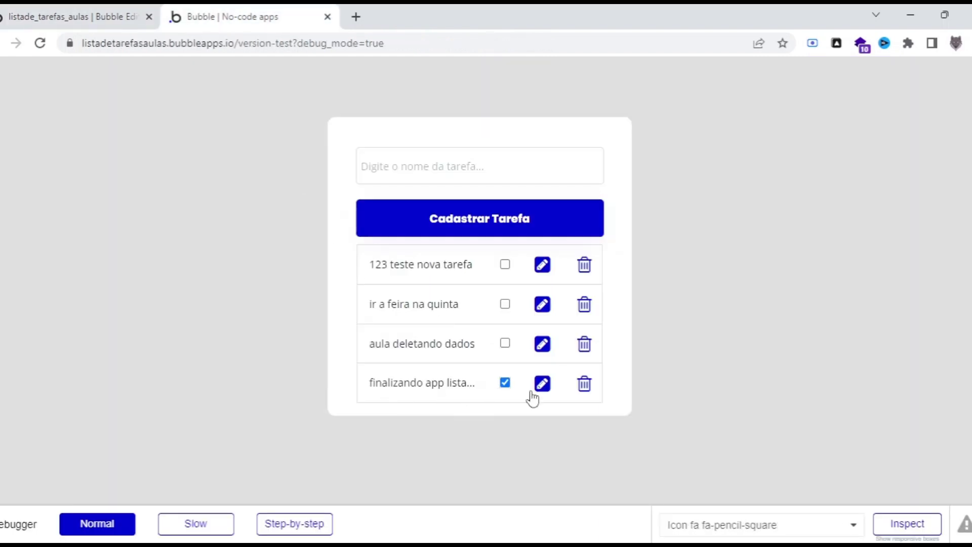
click(505, 383)
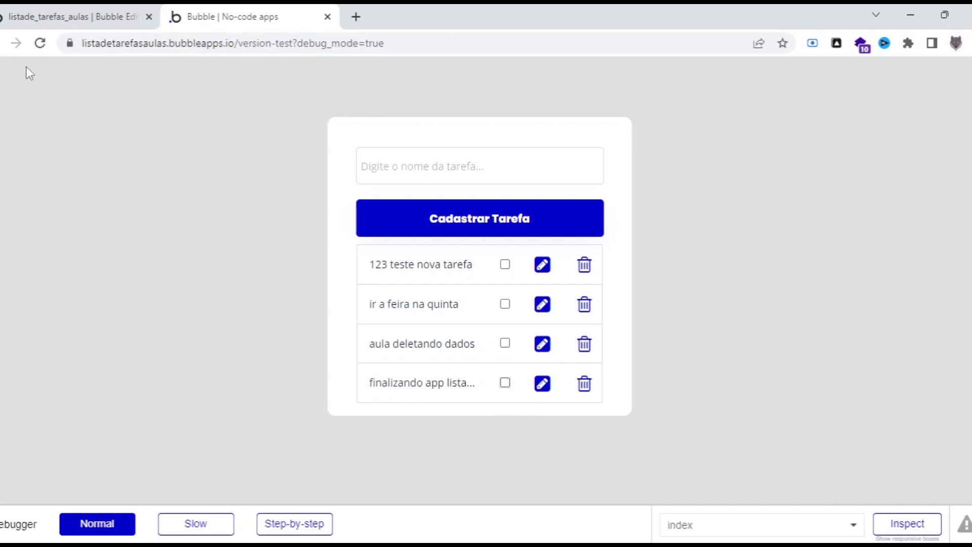
click(35, 11)
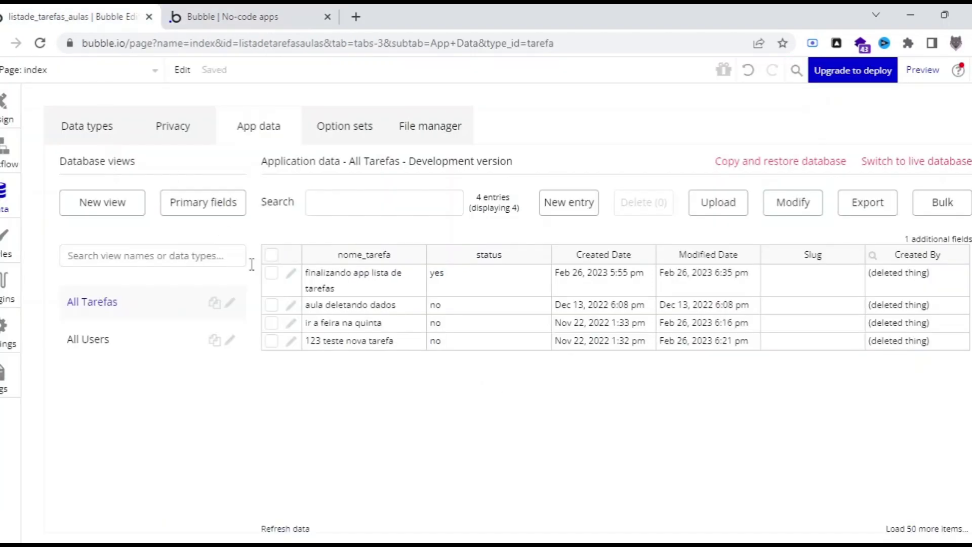
click(270, 530)
click(224, 15)
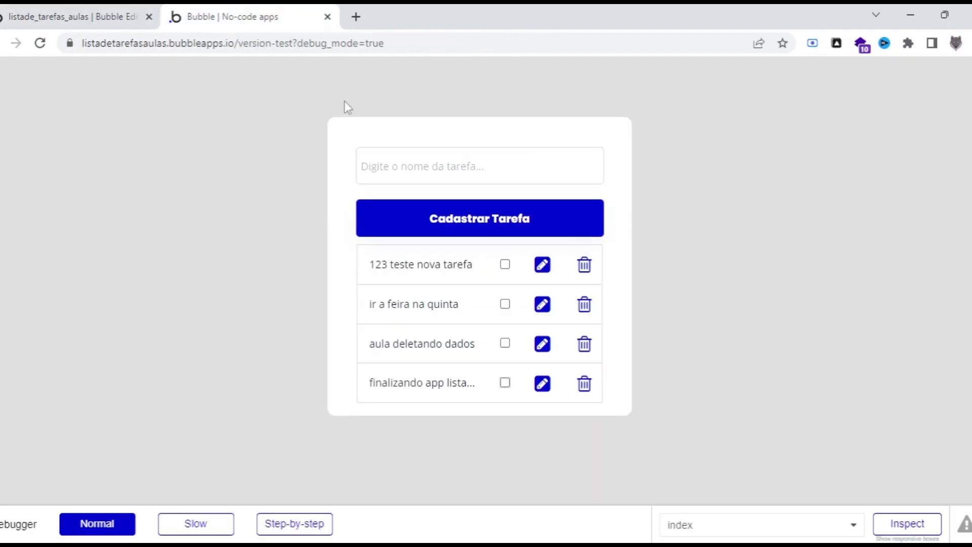
- Tick the "aula deletando dados" task in the preview and compare the task list with the stored Tarefa entries
click(76, 17)
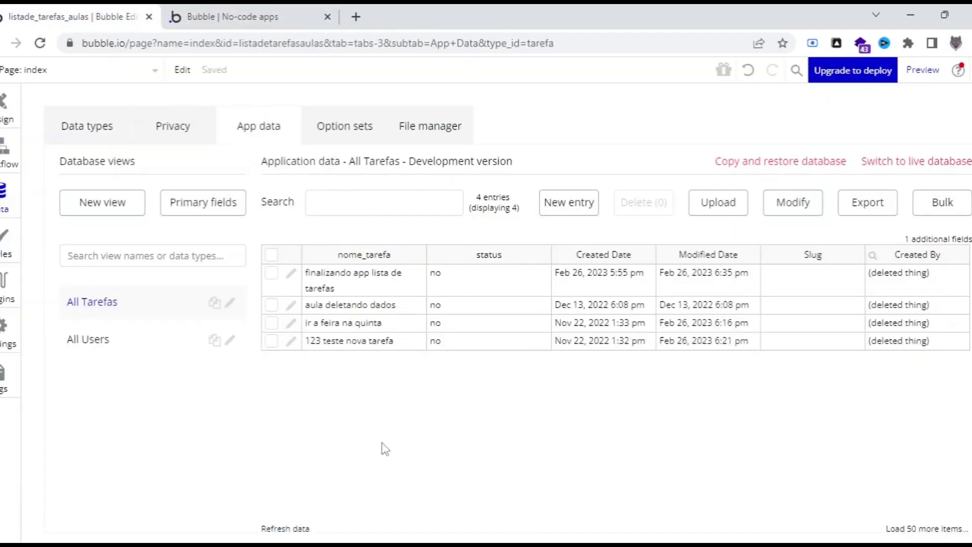
click(228, 10)
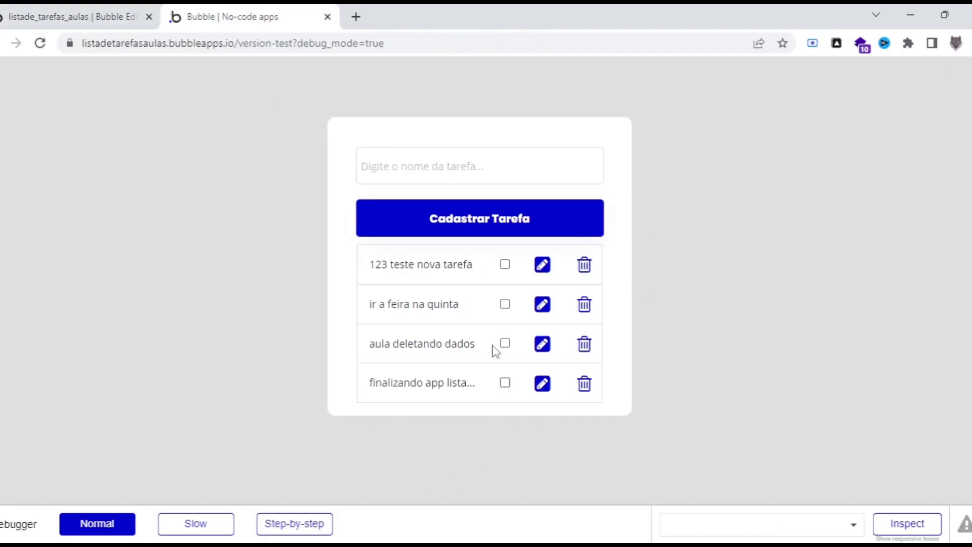
click(109, 14)
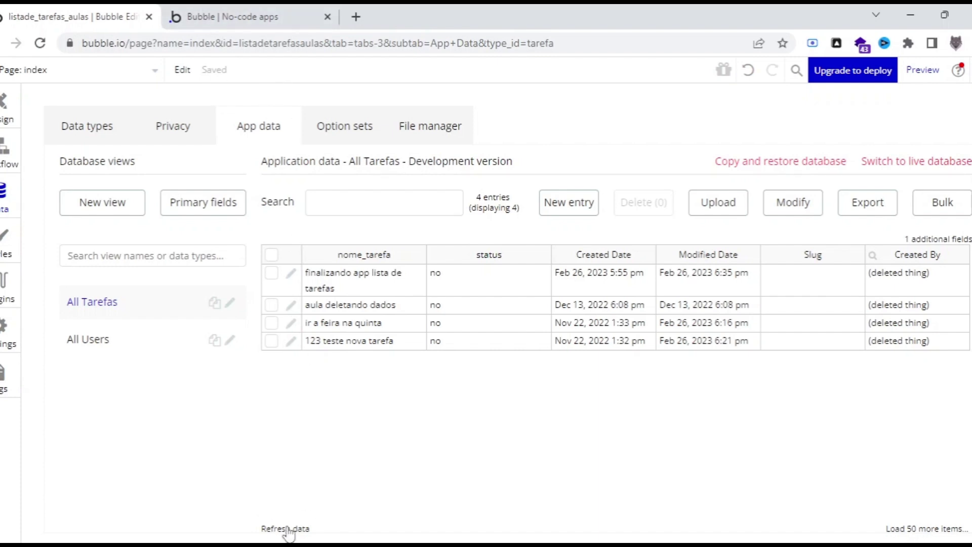
click(269, 16)
click(505, 344)
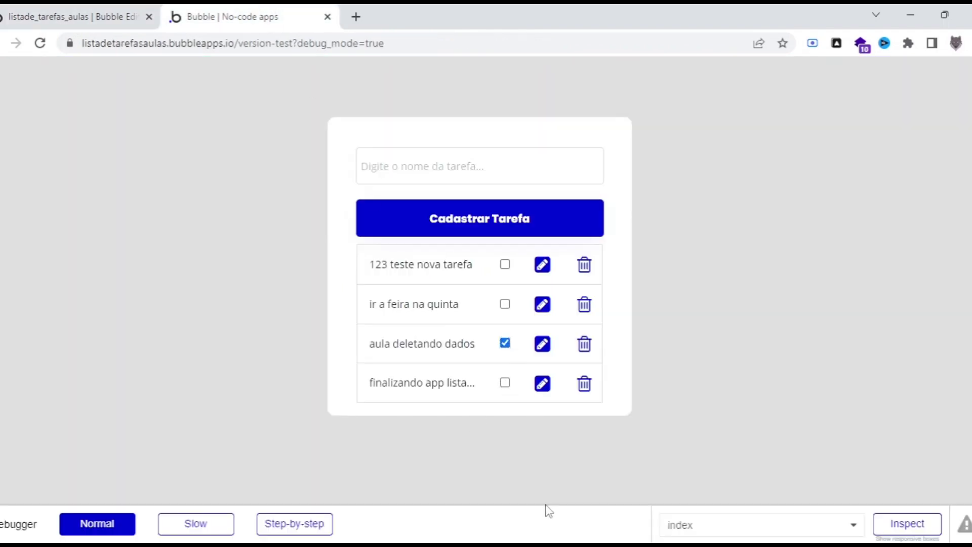
click(85, 8)
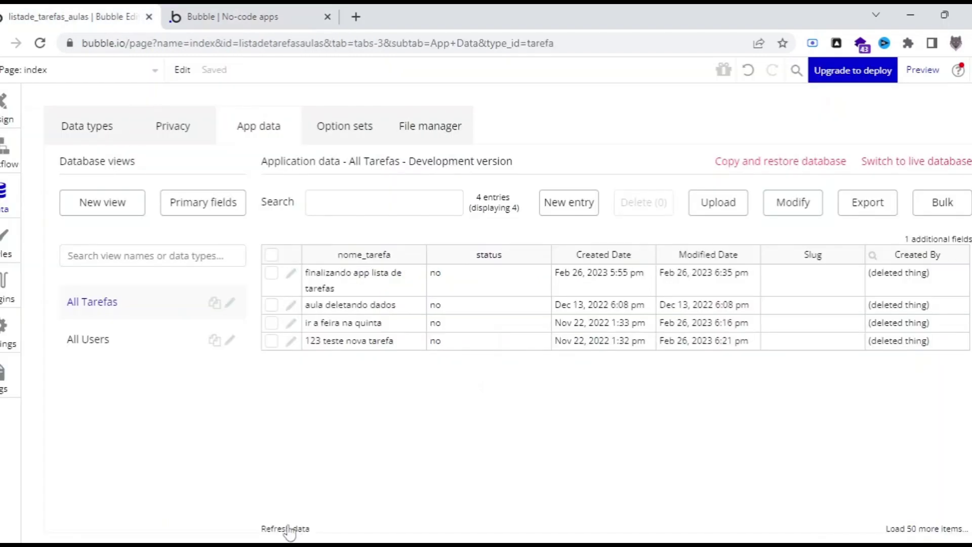
- Look at the All Users and All Tarefas data views, then review the preview and return to the page design
click(91, 340)
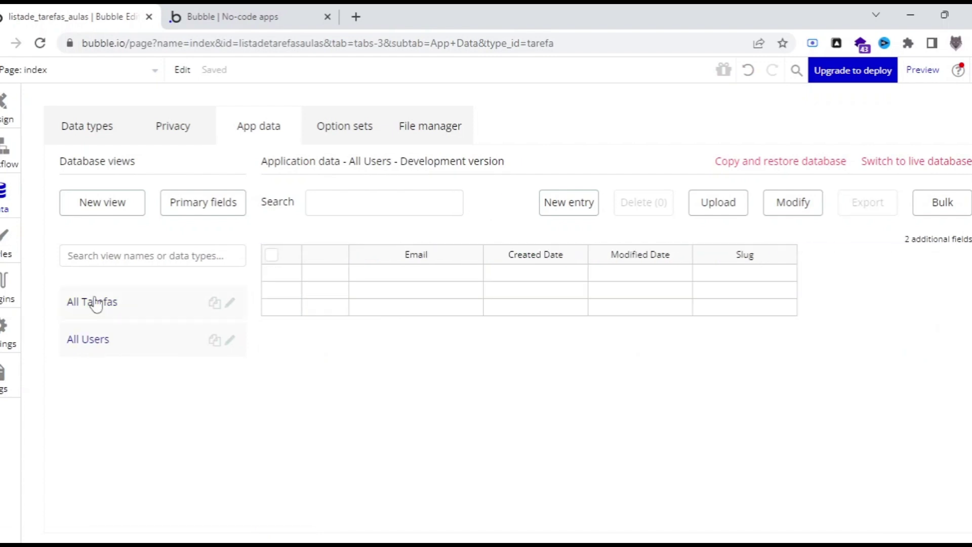
click(96, 303)
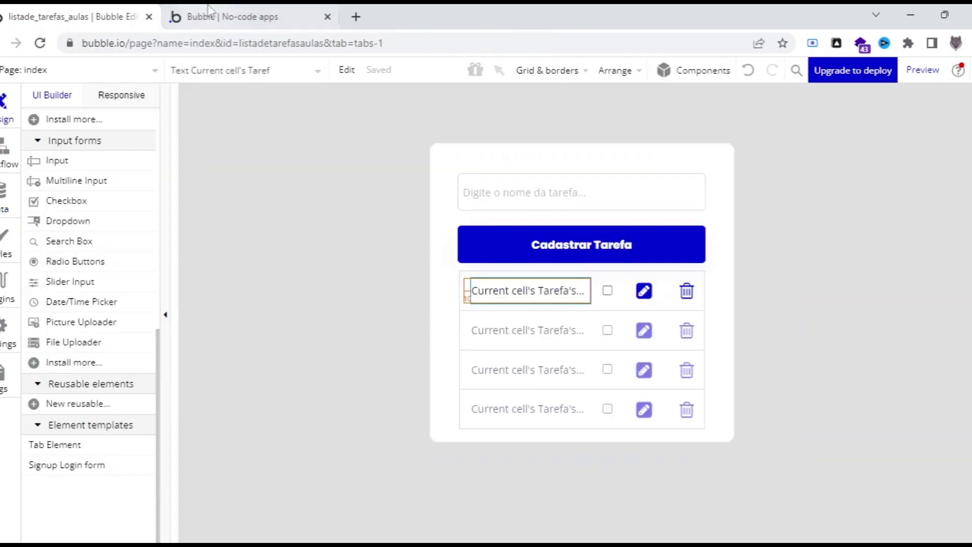
click(210, 11)
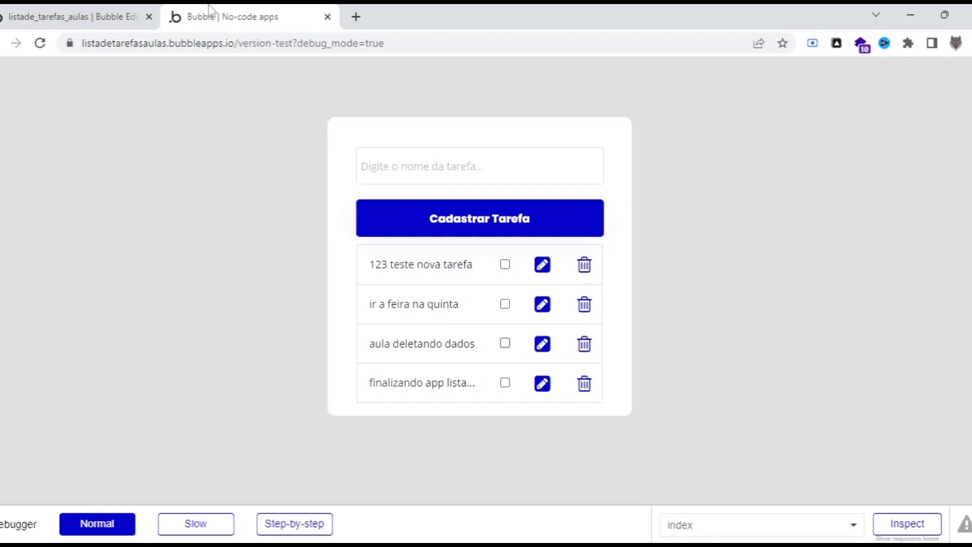
click(79, 16)
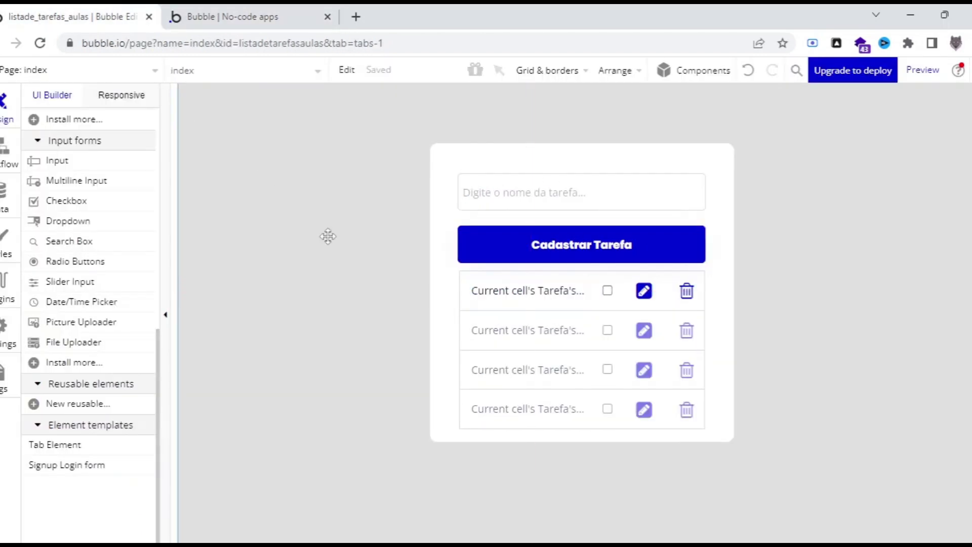